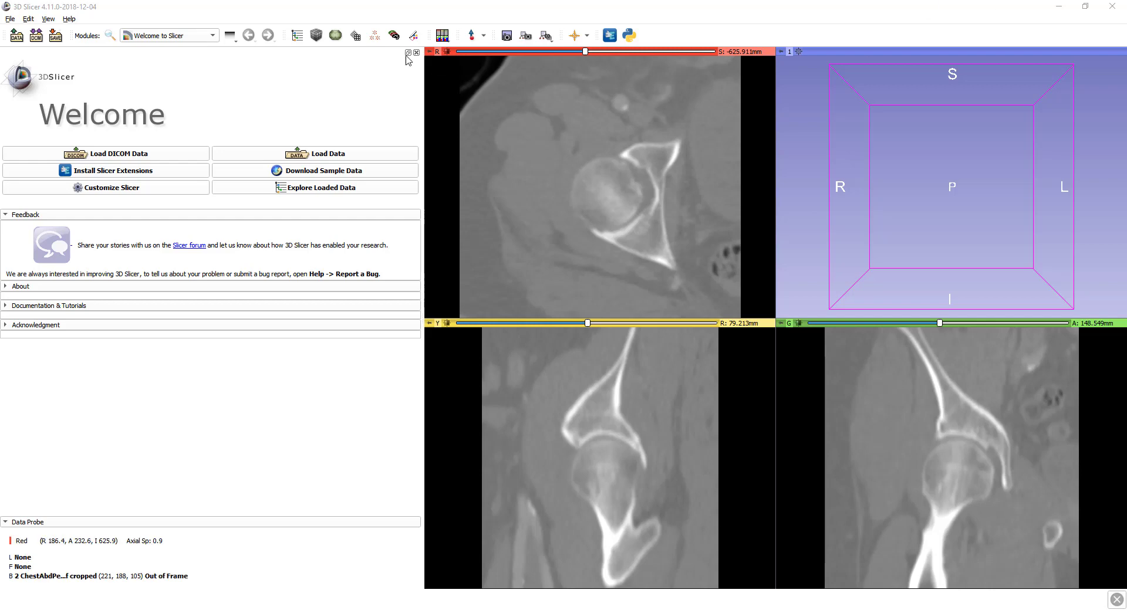
Step: Switch from the Welcome module to the Segment Editor for the hip CT volume
{"action": "left_click", "coordinate": [413, 36]}
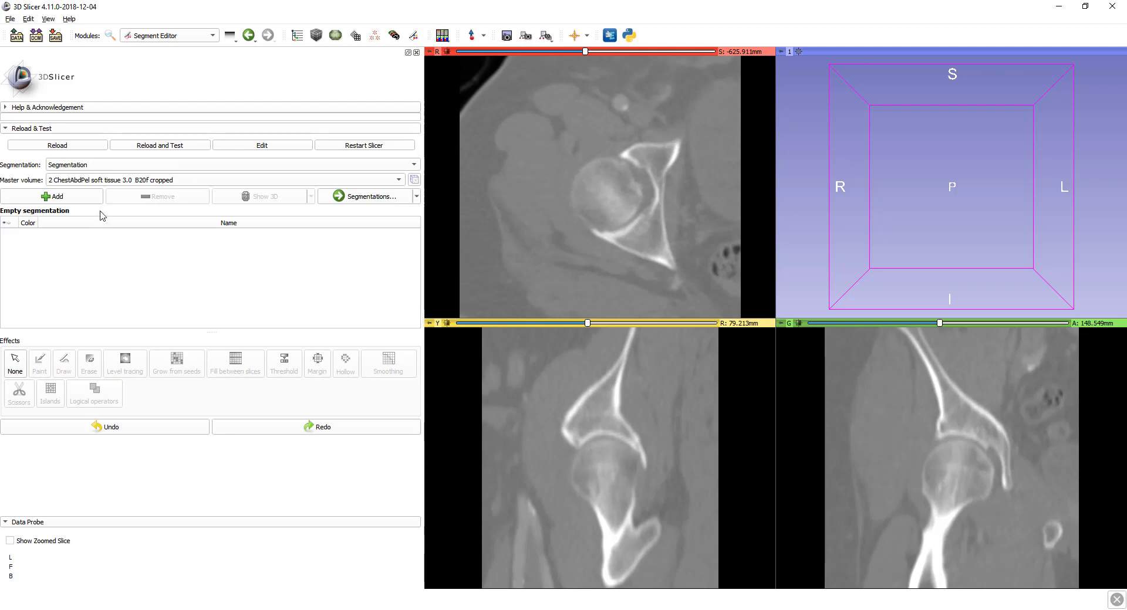
Step: Add a first segment and rename it femur
{"action": "left_click", "coordinate": [67, 196]}
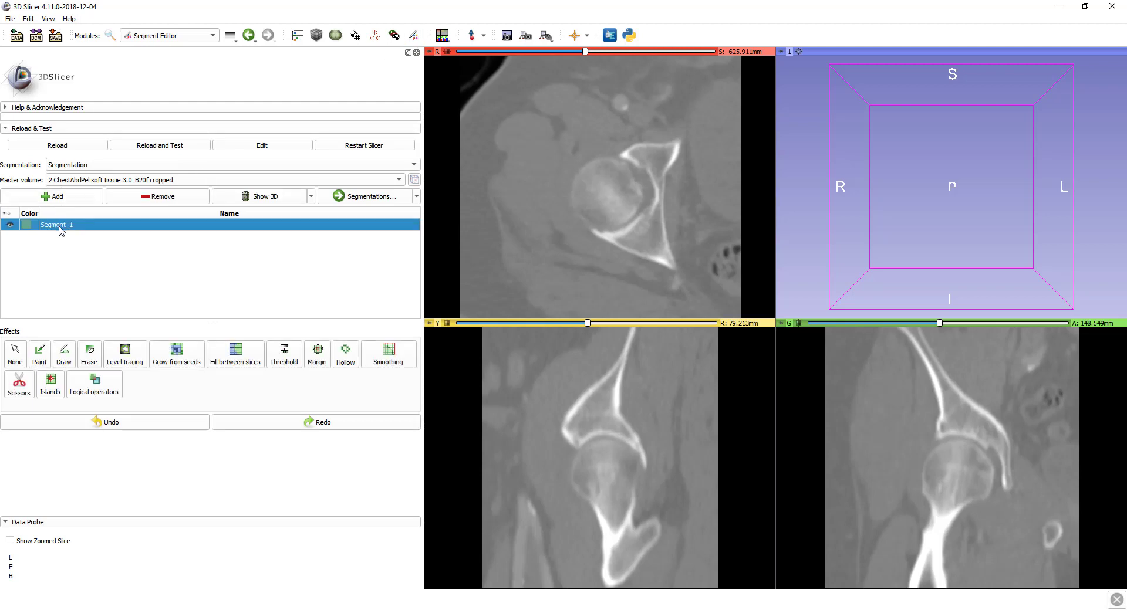
{"action": "double_click", "coordinate": [59, 225]}
{"action": "type", "text": "r"}
{"action": "key", "text": "Return"}
Step: Add a second segment and rename it hip
{"action": "left_click", "coordinate": [64, 197]}
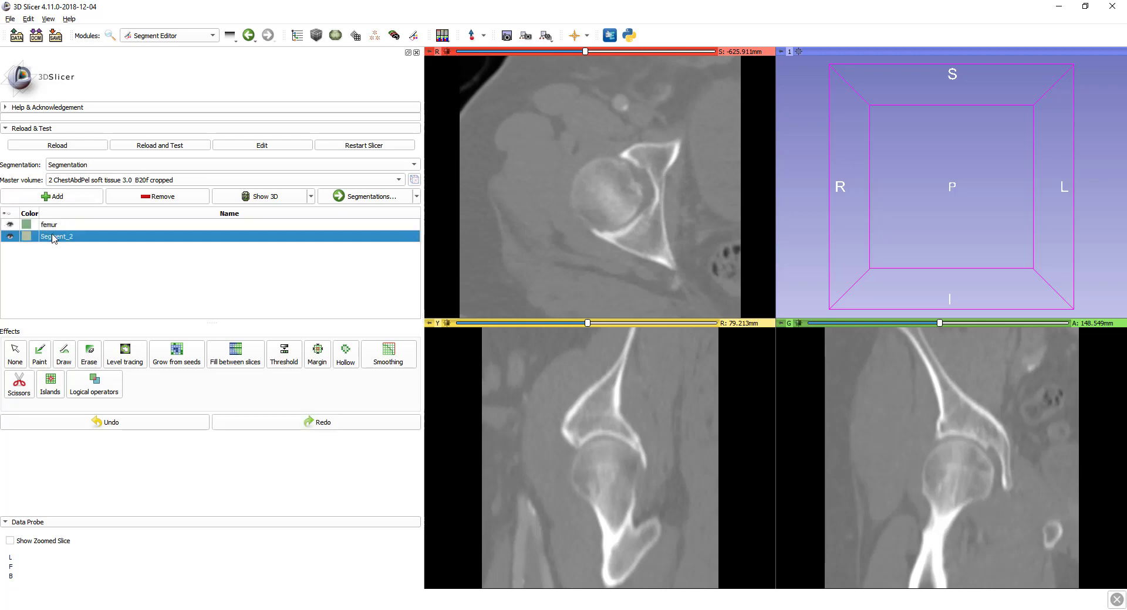
{"action": "double_click", "coordinate": [54, 237]}
{"action": "type", "text": "hip"}
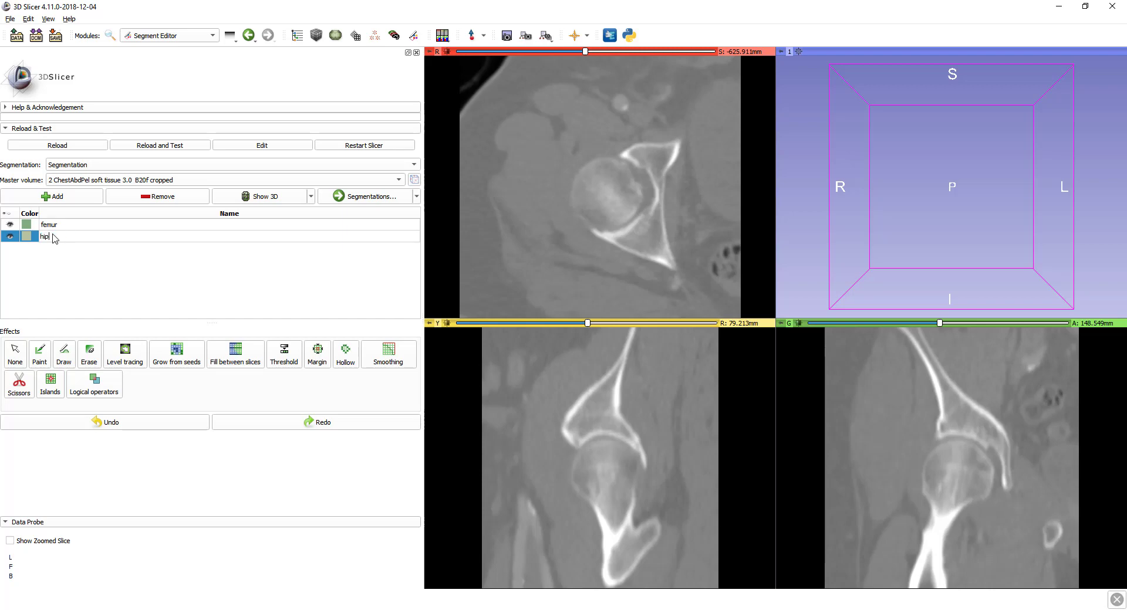
{"action": "key", "text": "Return"}
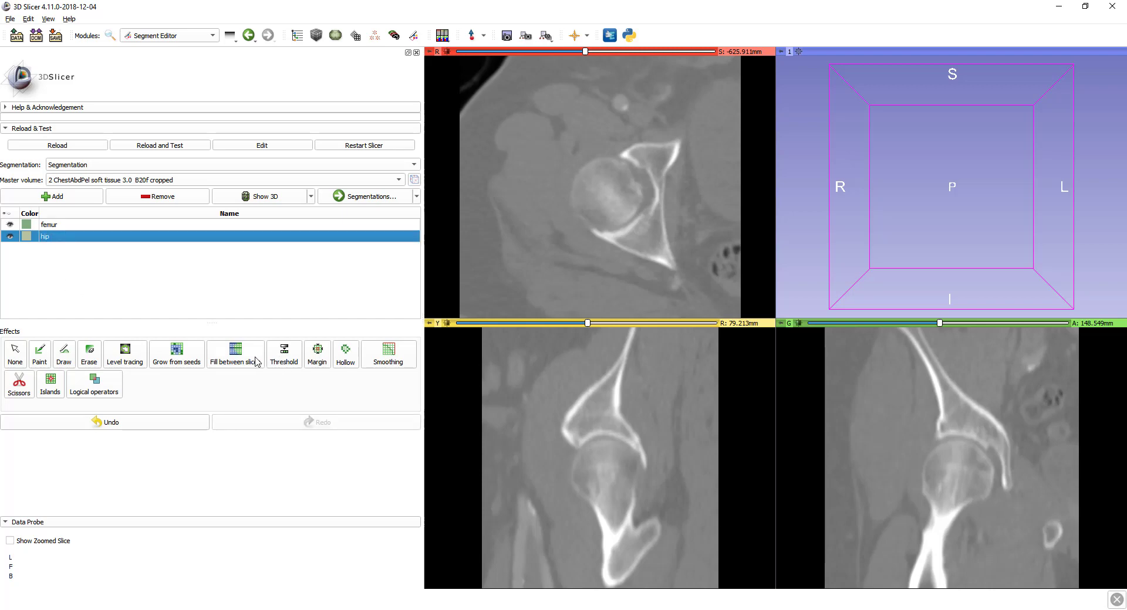
Step: Set a Threshold range of 140.53–1459 and use it as the painting mask
{"action": "left_click", "coordinate": [284, 352]}
{"action": "scroll", "coordinate": [219, 404], "scroll_direction": "down", "scroll_amount": 2}
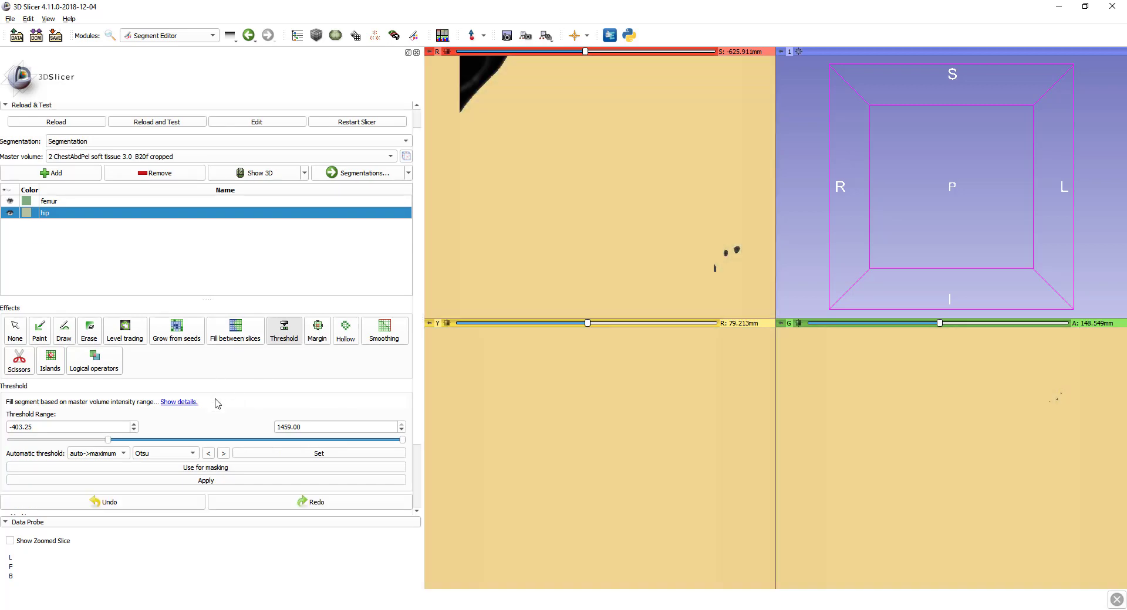
{"action": "scroll", "coordinate": [203, 417], "scroll_direction": "down", "scroll_amount": 1}
{"action": "left_click_drag", "start_coordinate": [111, 394], "coordinate": [196, 393]}
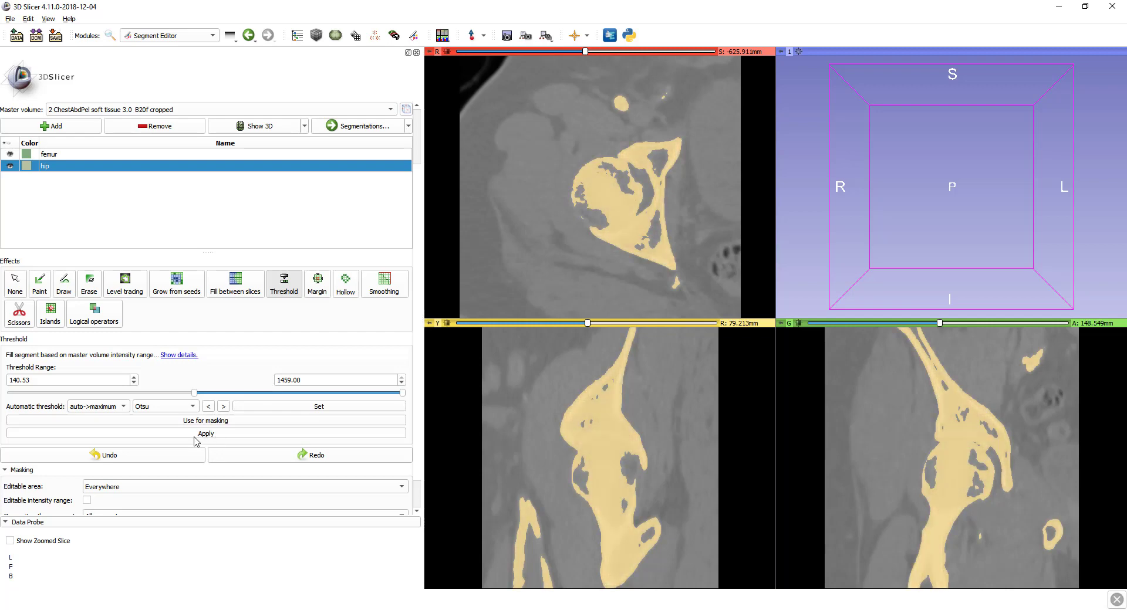
{"action": "left_click", "coordinate": [208, 422]}
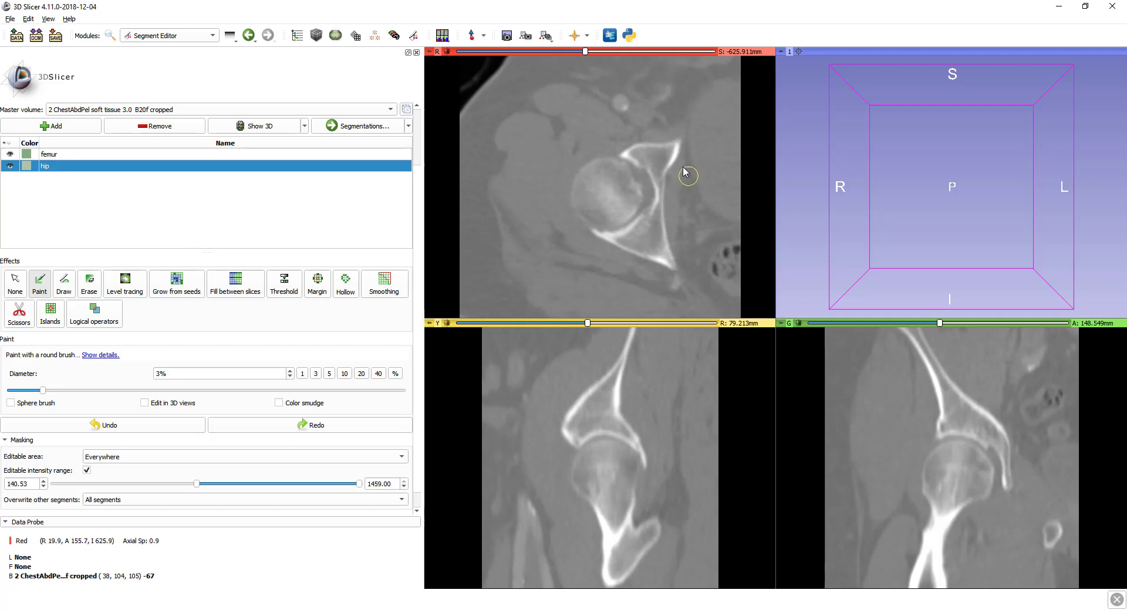
Step: Paint a hip seed on the acetabulum and femur seeds along the femoral head, neck and shaft
{"action": "mouse_move", "coordinate": [628, 150]}
{"action": "left_mouse_down"}
{"action": "mouse_move", "coordinate": [660, 194]}
{"action": "mouse_move", "coordinate": [651, 217]}
{"action": "mouse_move", "coordinate": [617, 239]}
{"action": "mouse_move", "coordinate": [582, 239]}
{"action": "left_mouse_up"}
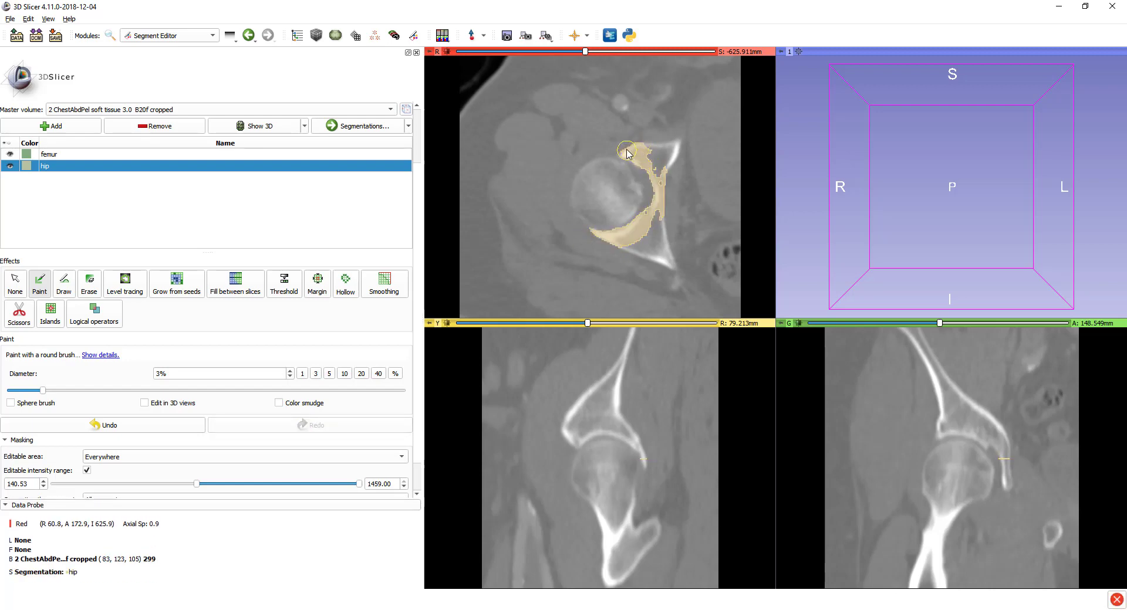
{"action": "left_click", "coordinate": [46, 155]}
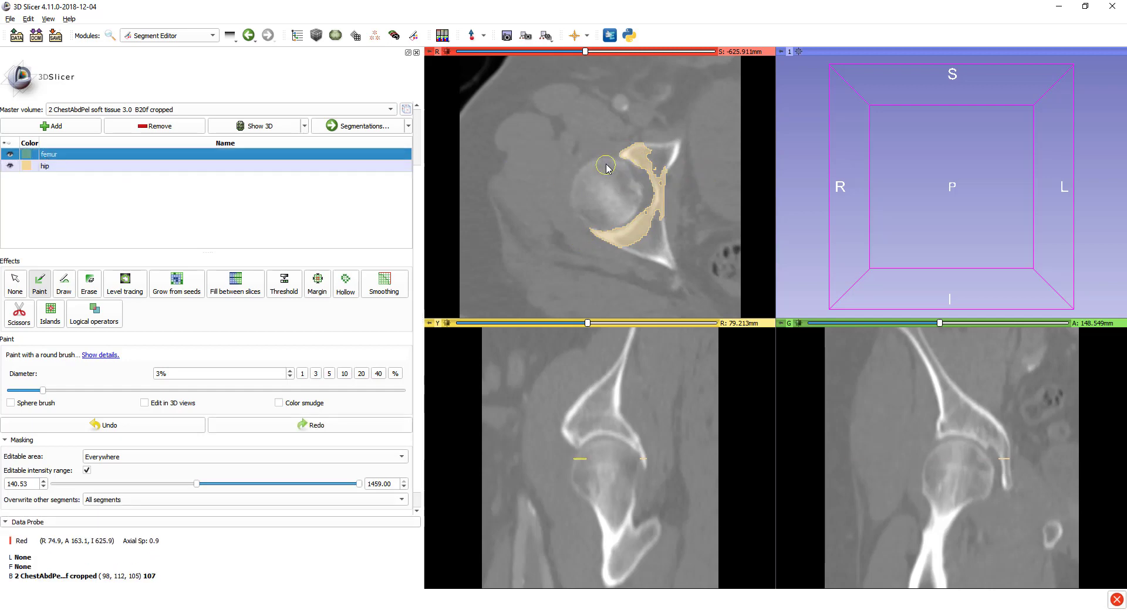
{"action": "mouse_move", "coordinate": [628, 176]}
{"action": "left_mouse_down"}
{"action": "mouse_move", "coordinate": [629, 208]}
{"action": "mouse_move", "coordinate": [590, 221]}
{"action": "left_mouse_up"}
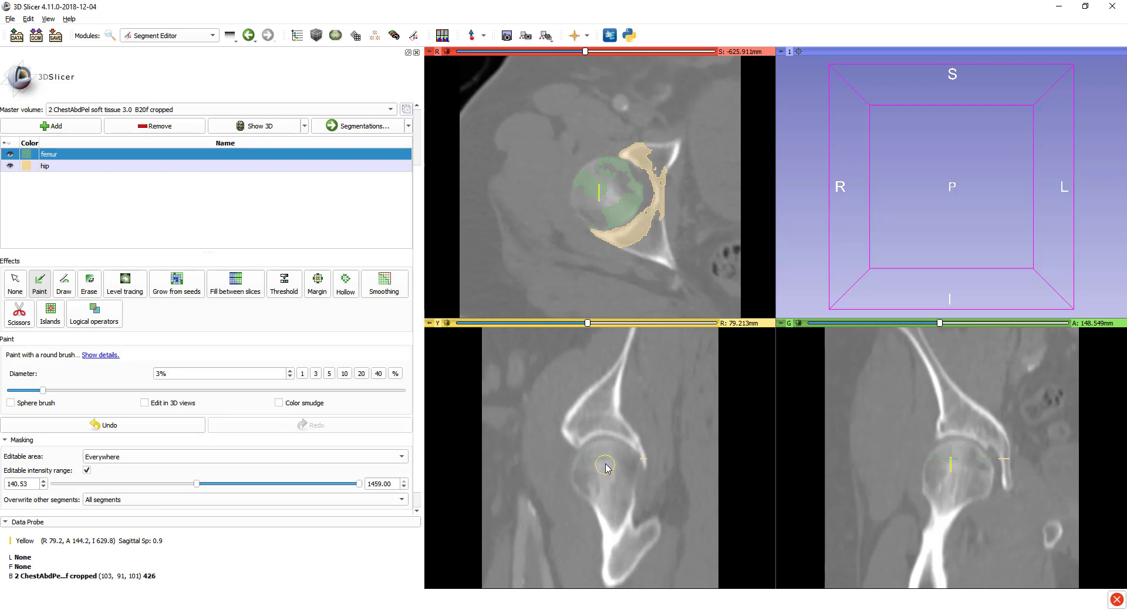
{"action": "left_click_drag", "start_coordinate": [606, 468], "coordinate": [625, 581]}
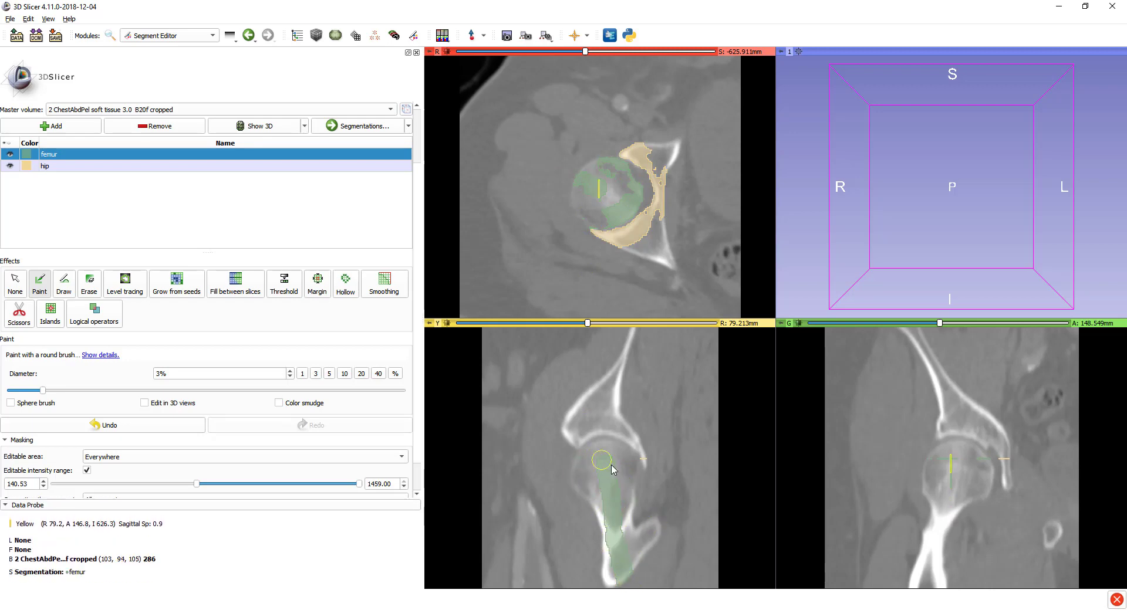
{"action": "left_click_drag", "start_coordinate": [611, 489], "coordinate": [606, 460]}
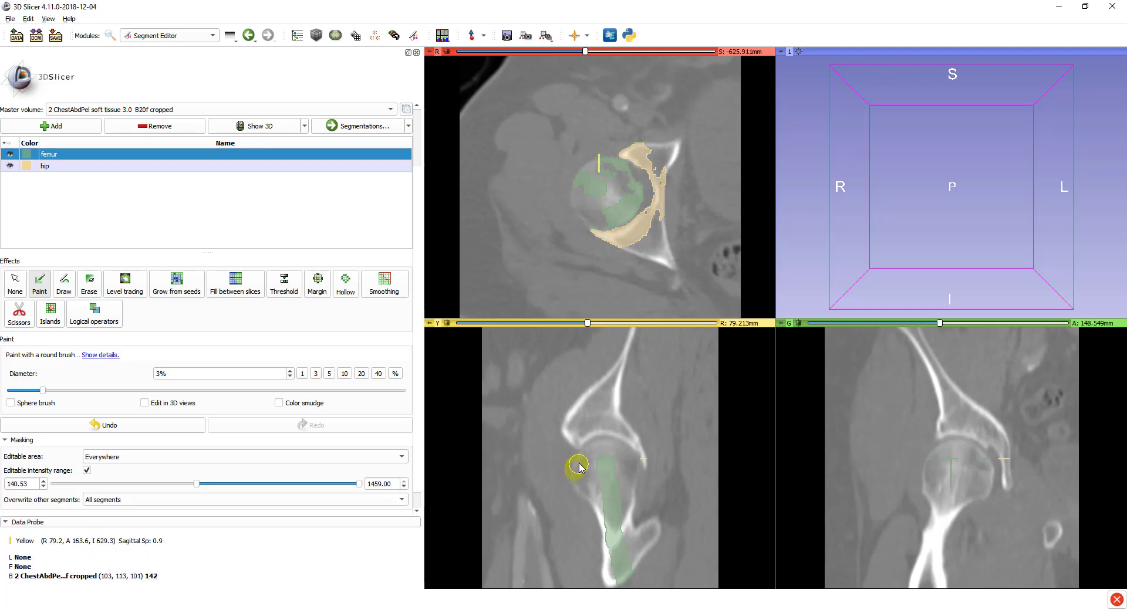
{"action": "mouse_move", "coordinate": [585, 462]}
{"action": "left_mouse_down"}
{"action": "mouse_move", "coordinate": [605, 452]}
{"action": "mouse_move", "coordinate": [636, 477]}
{"action": "left_mouse_up"}
Step: Paint more hip seeds above the femoral head and over the ilium in axial and coronal views
{"action": "left_click", "coordinate": [113, 170]}
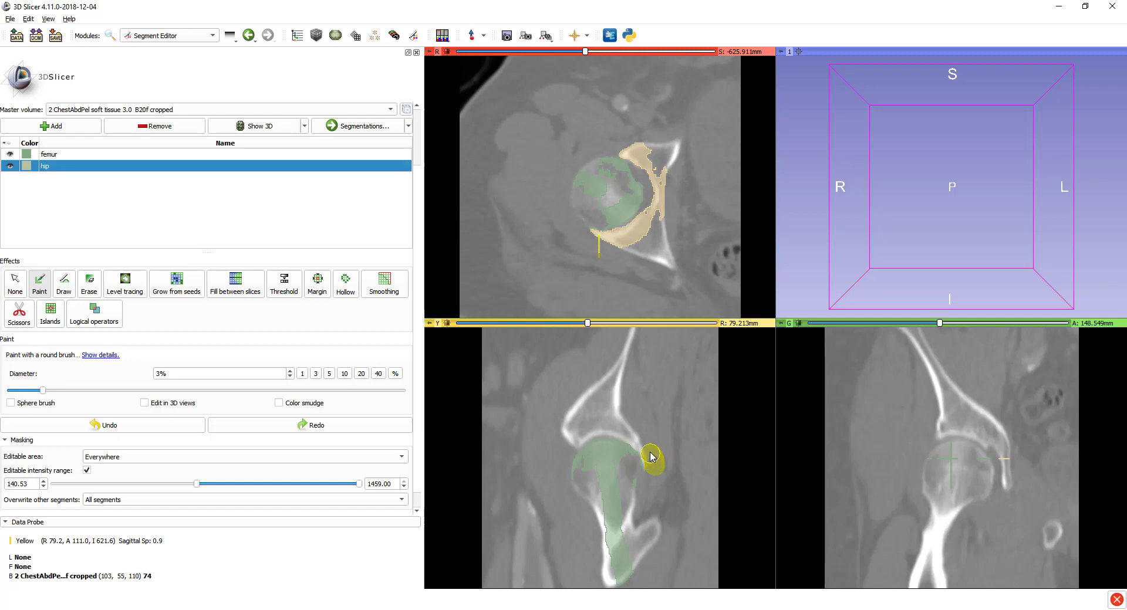
{"action": "mouse_move", "coordinate": [650, 456]}
{"action": "left_mouse_down"}
{"action": "mouse_move", "coordinate": [636, 438]}
{"action": "mouse_move", "coordinate": [564, 447]}
{"action": "left_mouse_up"}
{"action": "left_click_drag", "start_coordinate": [602, 413], "coordinate": [629, 346]}
{"action": "left_click_drag", "start_coordinate": [963, 411], "coordinate": [914, 342]}
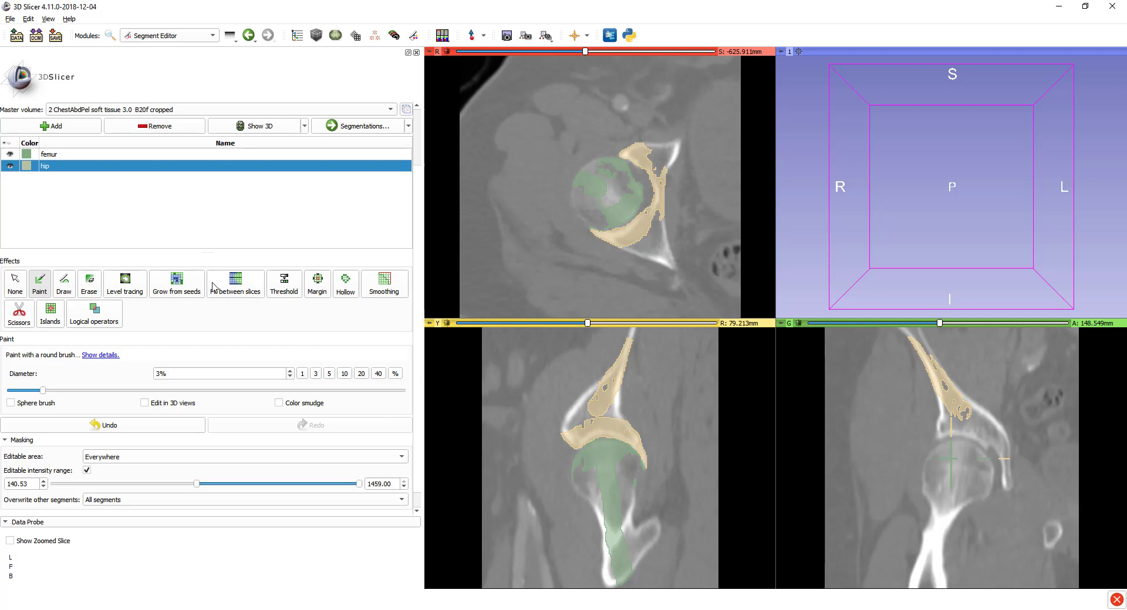
Step: Initialize Grow from seeds and rotate and zoom the 3D preview of femur and hip
{"action": "left_click", "coordinate": [193, 287]}
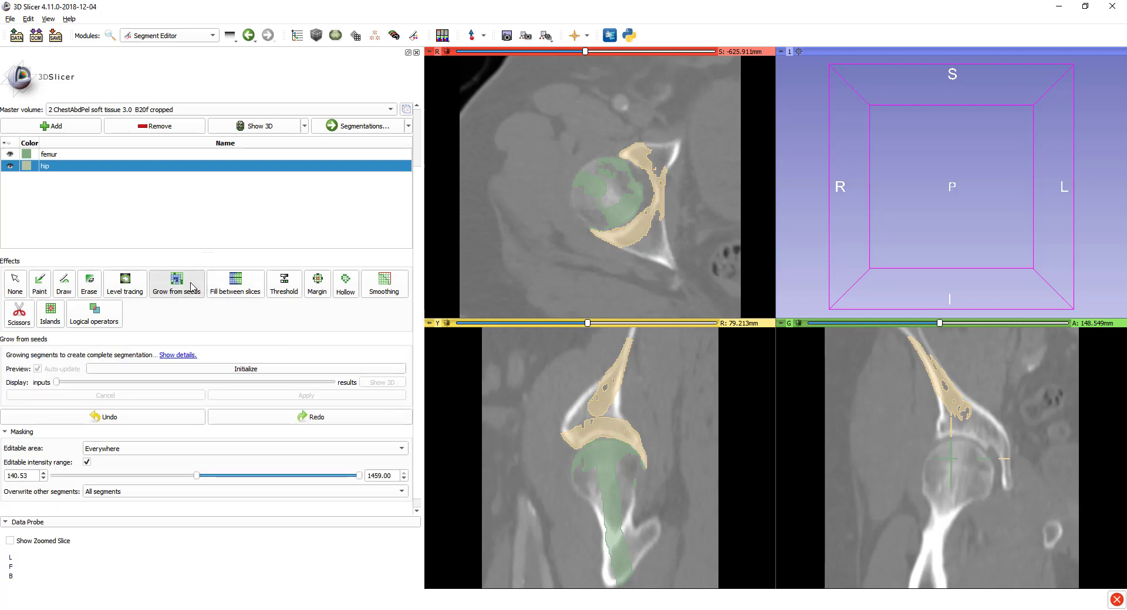
{"action": "left_click", "coordinate": [253, 371]}
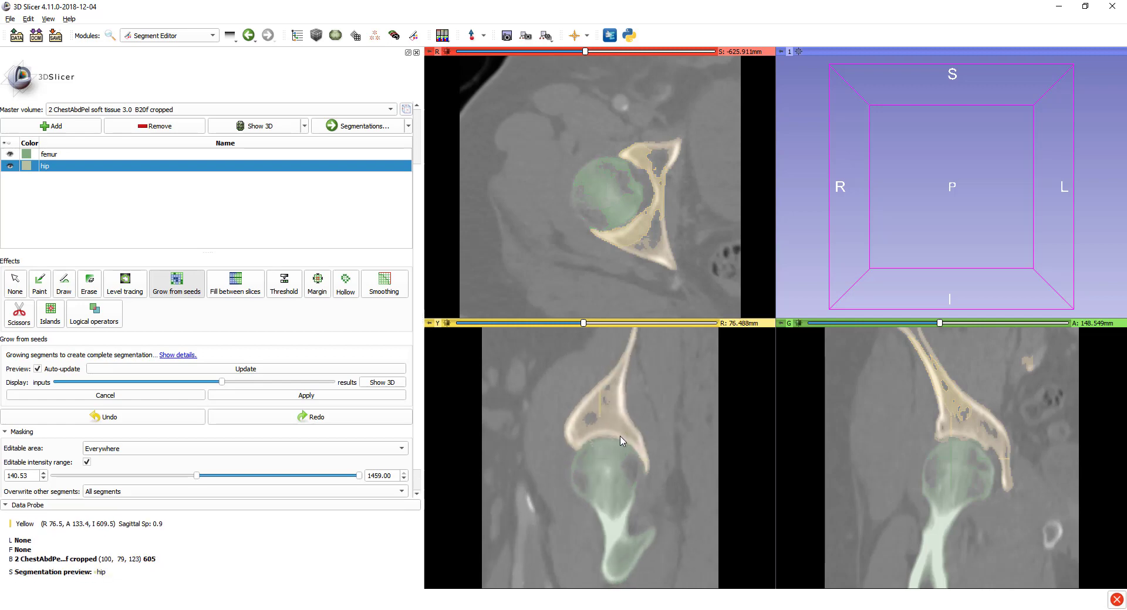
{"action": "scroll", "coordinate": [623, 441], "scroll_direction": "up", "scroll_amount": 1}
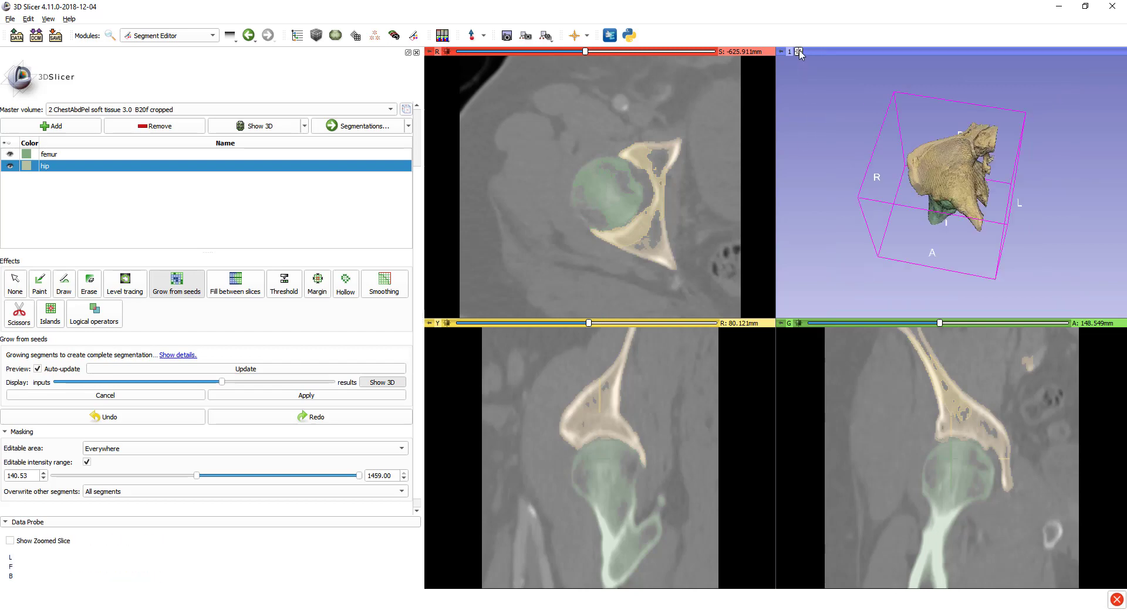
{"action": "mouse_move", "coordinate": [892, 270]}
{"action": "left_mouse_down"}
{"action": "mouse_move", "coordinate": [1010, 235]}
{"action": "mouse_move", "coordinate": [920, 164]}
{"action": "mouse_move", "coordinate": [918, 206]}
{"action": "mouse_move", "coordinate": [934, 228]}
{"action": "mouse_move", "coordinate": [889, 196]}
{"action": "mouse_move", "coordinate": [854, 206]}
{"action": "left_mouse_up"}
{"action": "scroll", "coordinate": [1042, 224], "scroll_direction": "up", "scroll_amount": 5}
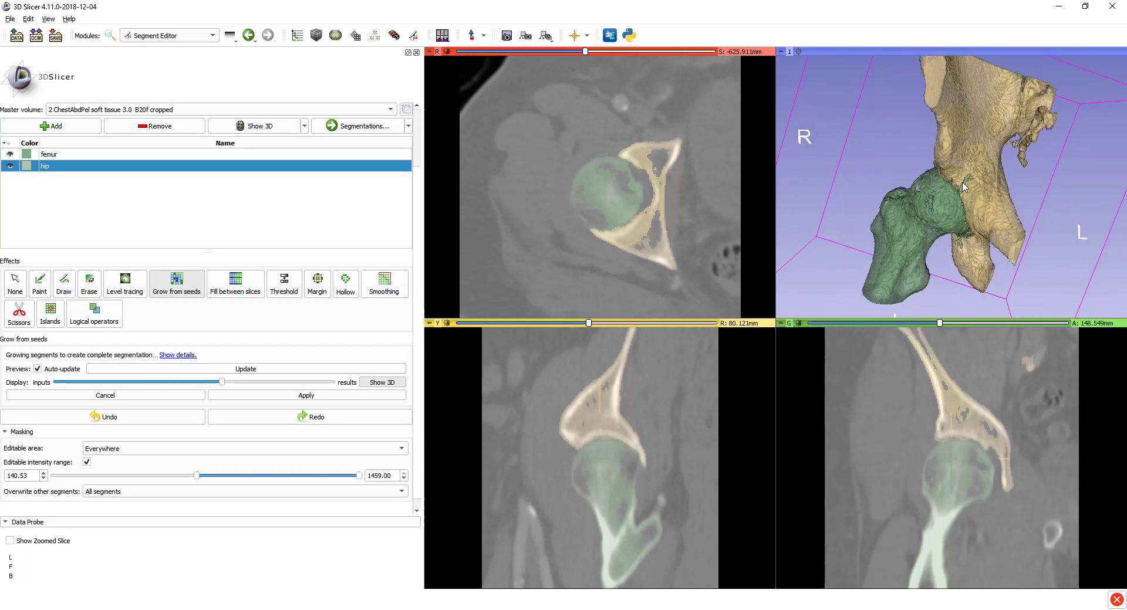
Step: Center the slices on a 3D surface point with crosshair shown and zoom into the hip joint
{"action": "key", "text": "shift"}
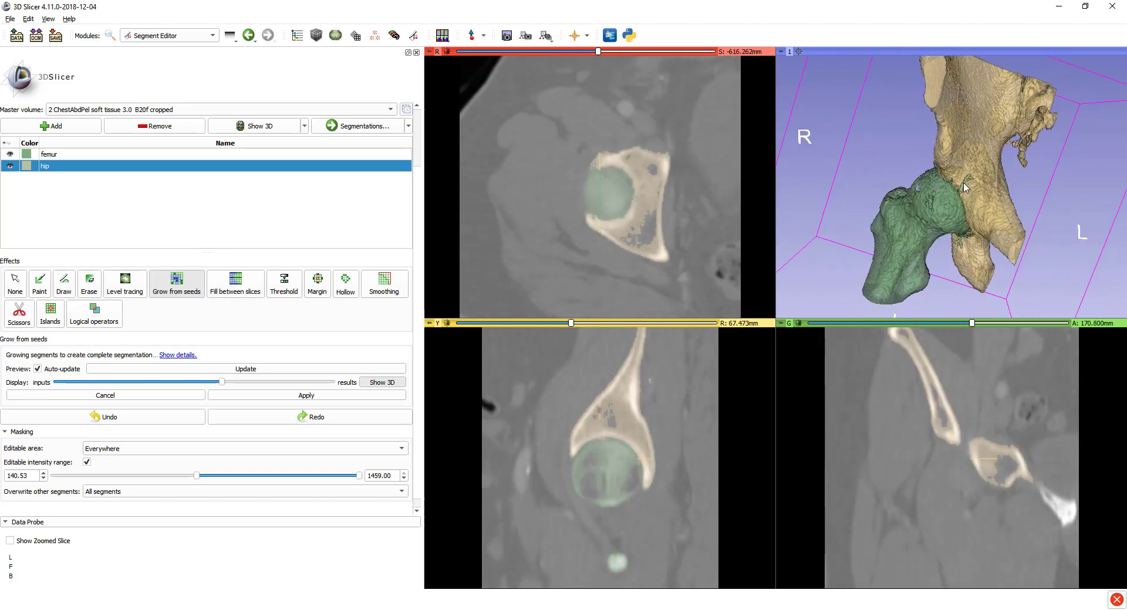
{"action": "key", "text": "shift"}
{"action": "left_click", "coordinate": [574, 35]}
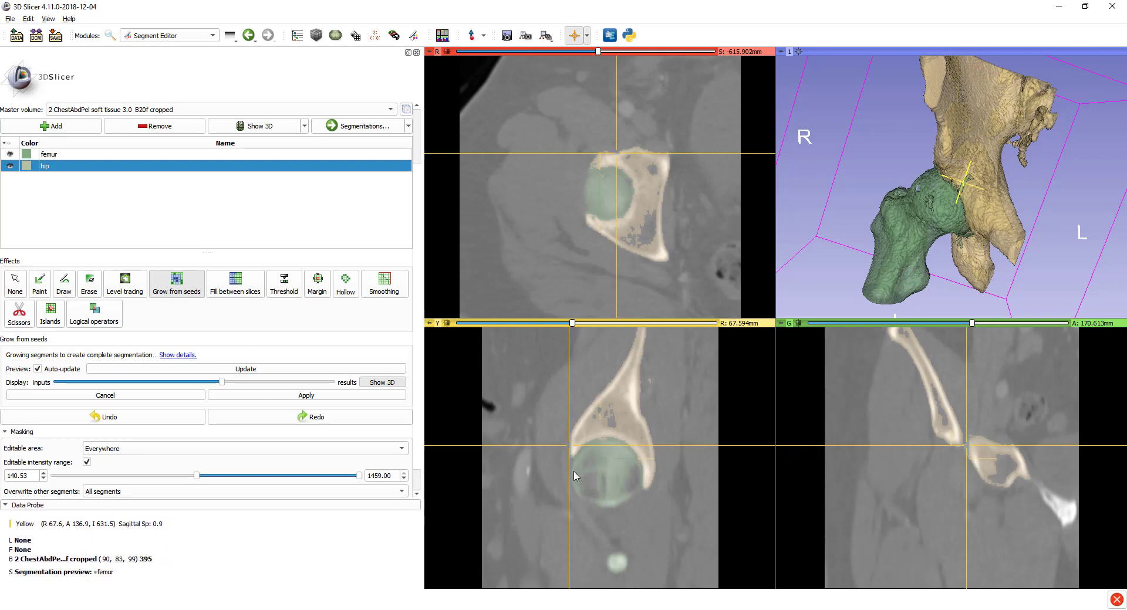
{"action": "right_click_drag", "start_coordinate": [574, 429], "coordinate": [574, 527]}
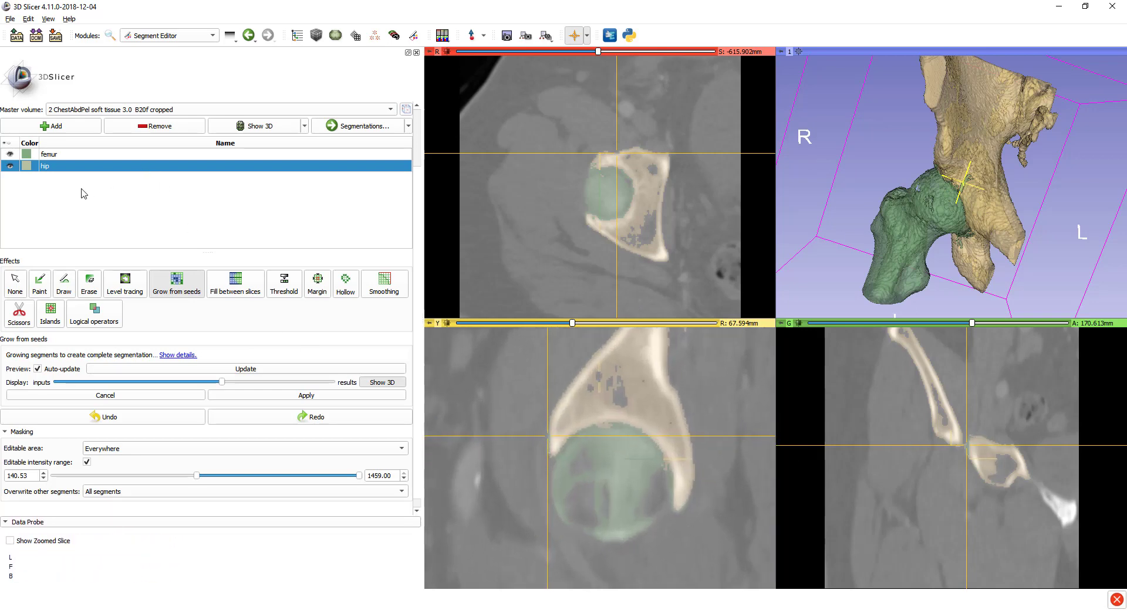
Step: Paint an extra hip seed along the bone edge and refresh the grow-from-seeds preview
{"action": "left_click", "coordinate": [39, 283]}
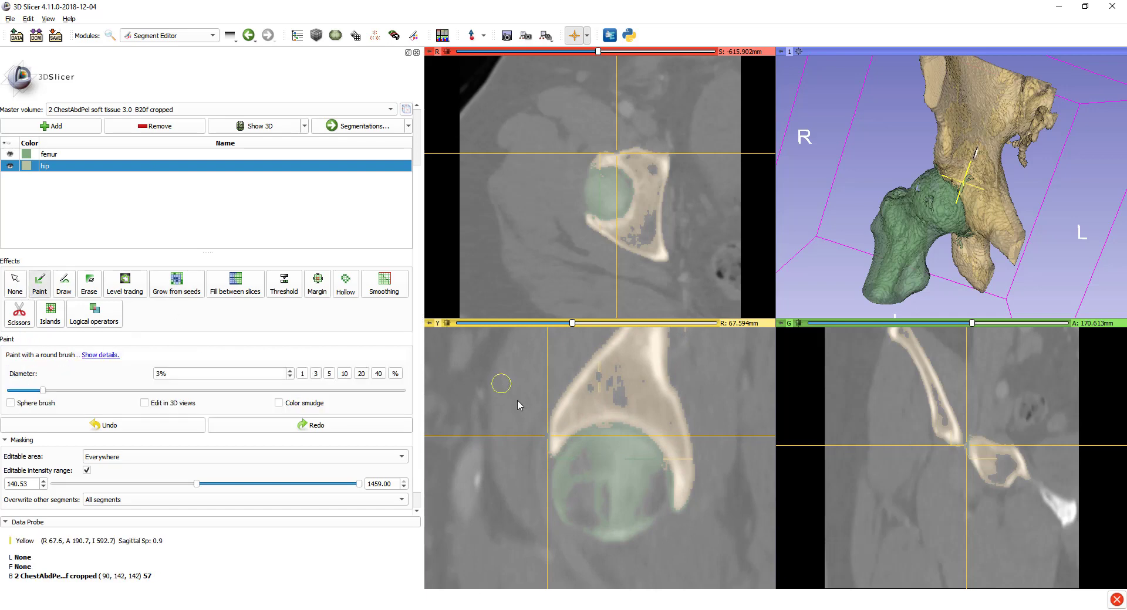
{"action": "left_click_drag", "start_coordinate": [549, 433], "coordinate": [547, 461]}
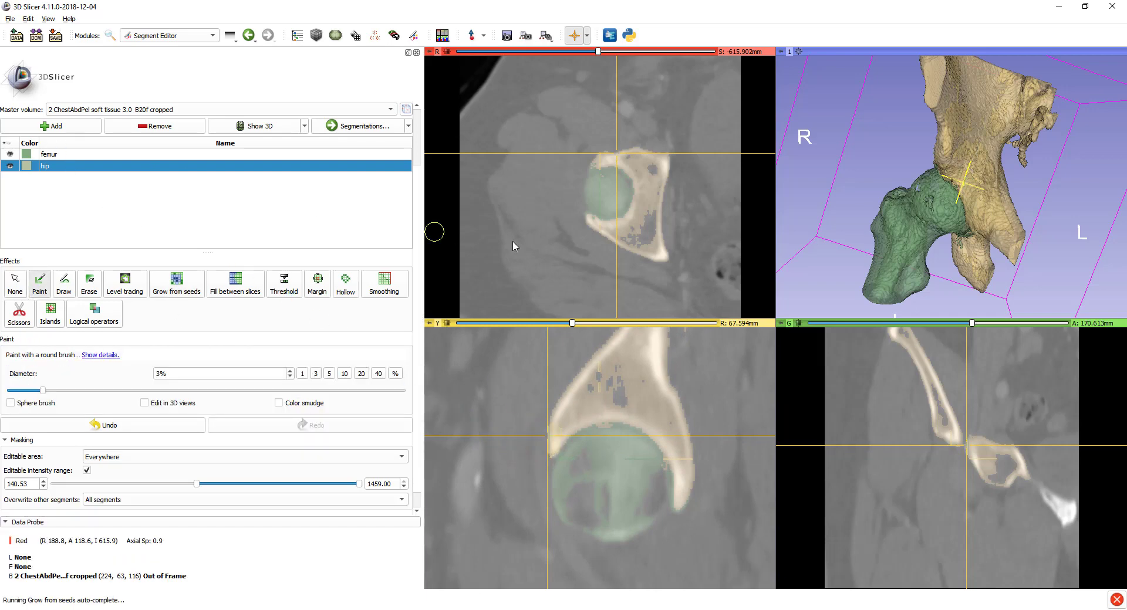
{"action": "key", "text": "5"}
{"action": "mouse_move", "coordinate": [976, 206]}
{"action": "left_mouse_down"}
{"action": "mouse_move", "coordinate": [863, 213]}
{"action": "mouse_move", "coordinate": [907, 217]}
{"action": "mouse_move", "coordinate": [420, 361]}
{"action": "left_mouse_up"}
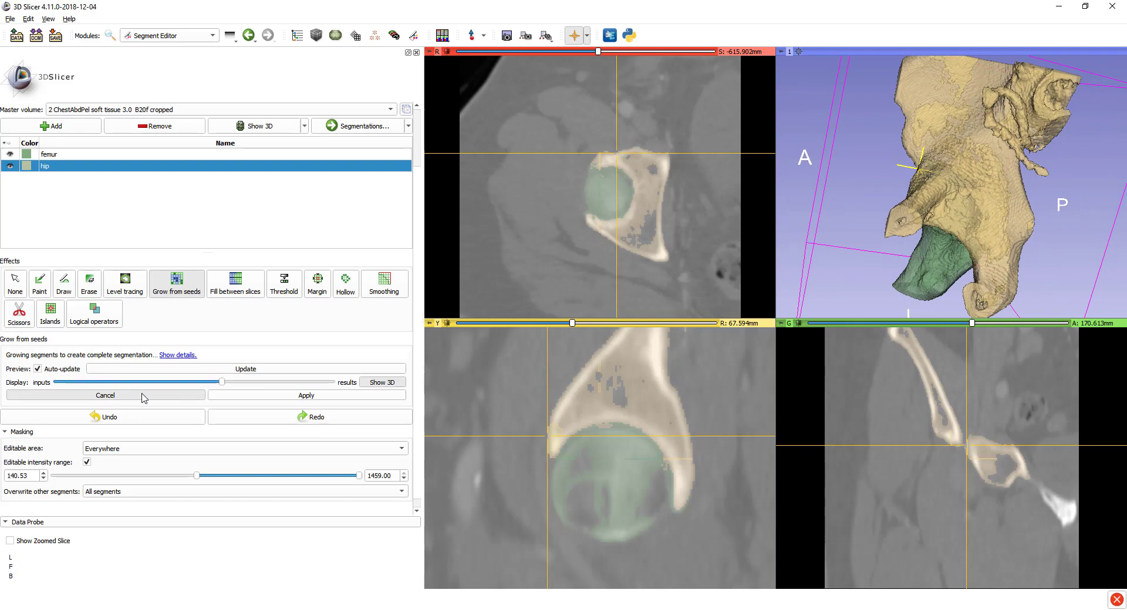
Step: Cancel the preview and add a third segment named vessel
{"action": "left_click", "coordinate": [144, 396]}
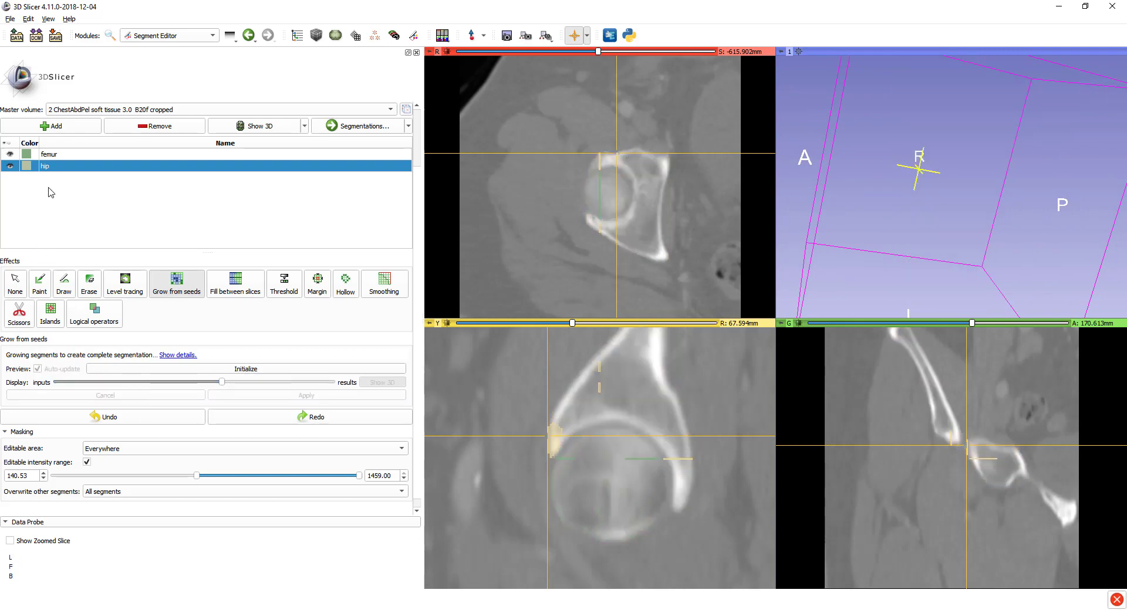
{"action": "left_click", "coordinate": [65, 128]}
{"action": "double_click", "coordinate": [61, 177]}
{"action": "type", "text": "vel"}
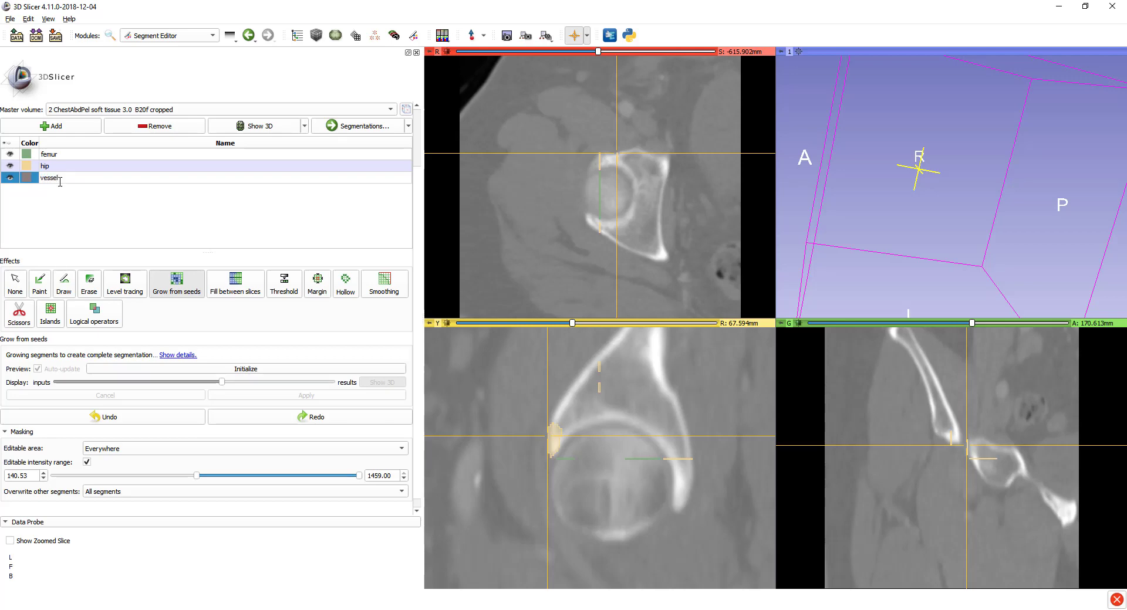
{"action": "key", "text": "Return"}
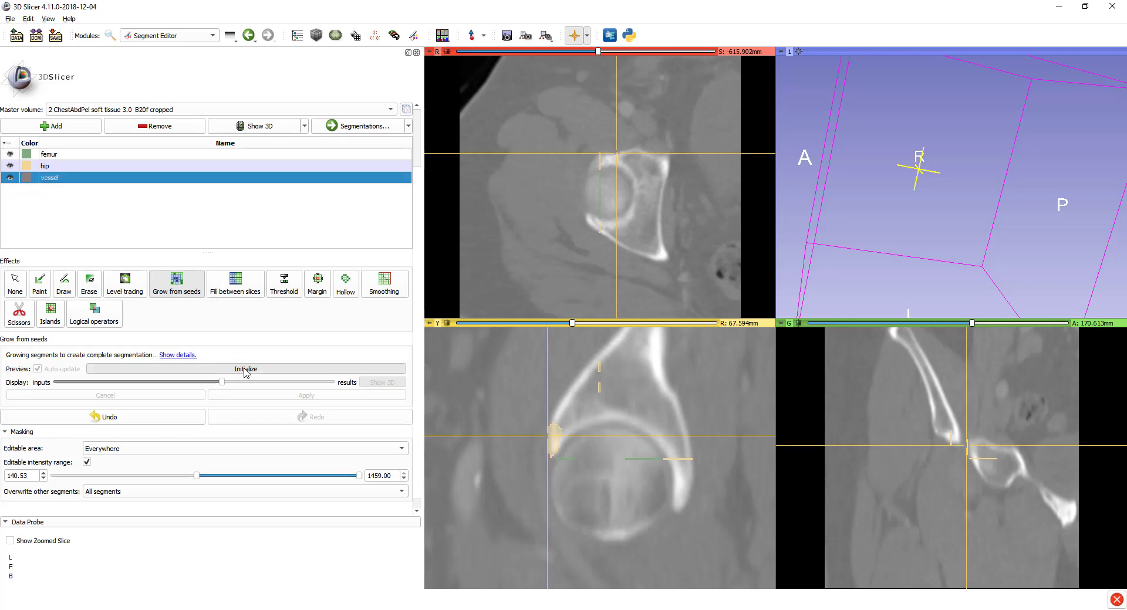
Step: Re-initialize grow-from-seeds and show the segmentation as 3D surfaces
{"action": "left_click", "coordinate": [246, 369]}
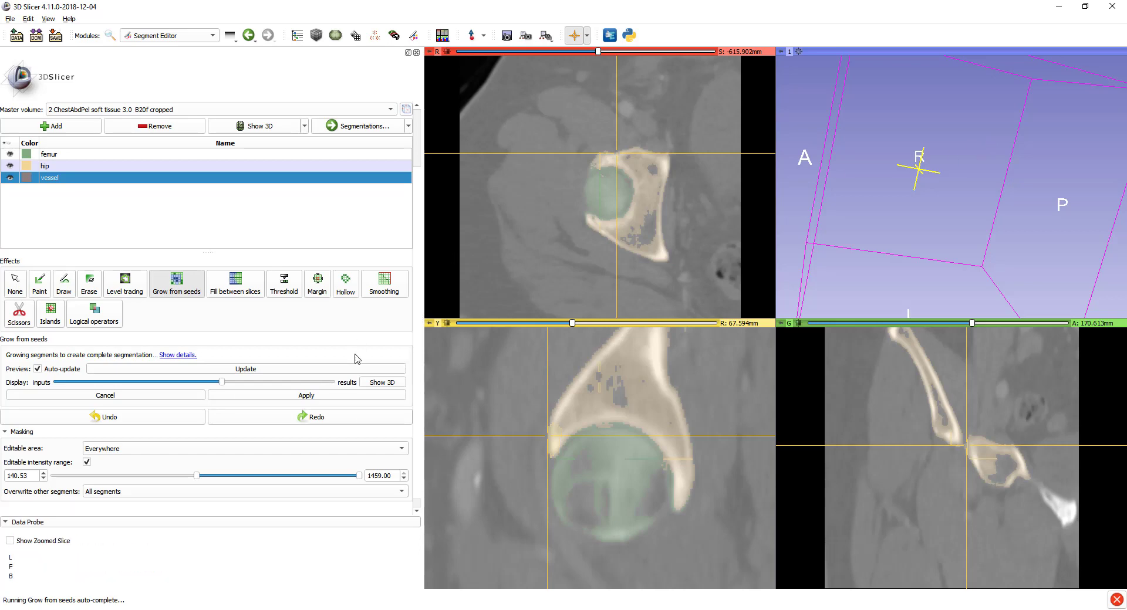
{"action": "left_click", "coordinate": [380, 383]}
{"action": "left_click_drag", "start_coordinate": [881, 143], "coordinate": [480, 280]}
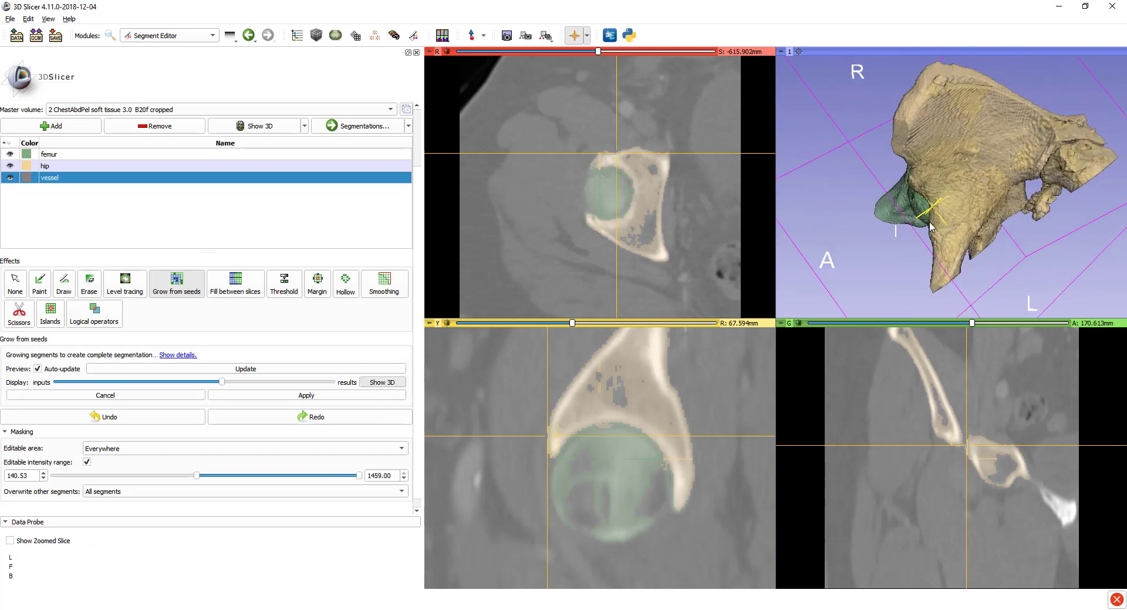
{"action": "left_click", "coordinate": [39, 283]}
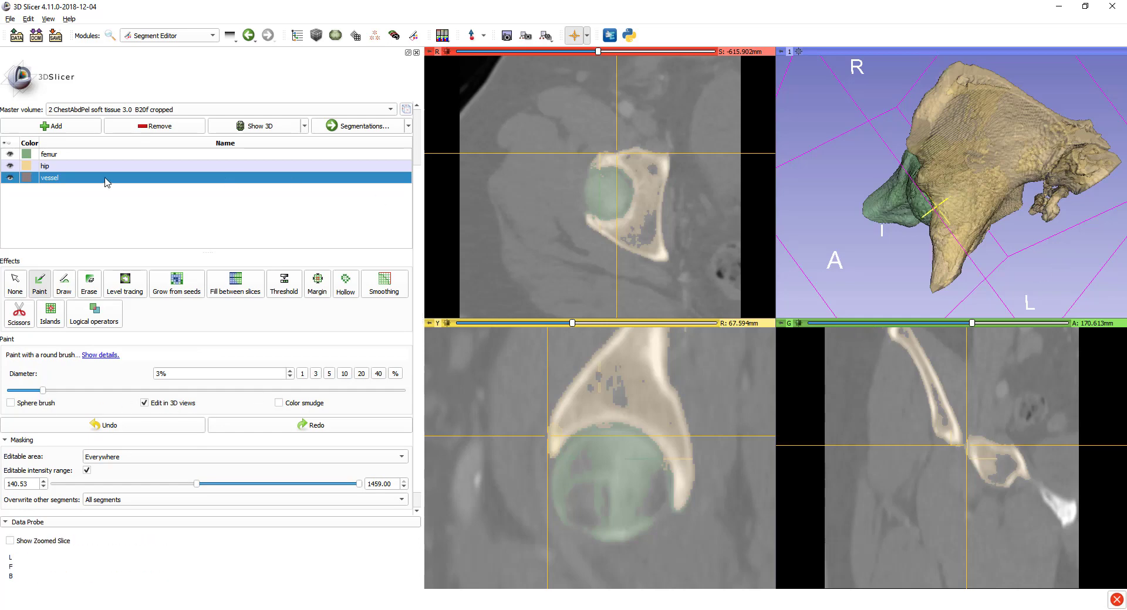
Step: Paint a vessel seed on the 3D model and zoom in to inspect it
{"action": "left_click", "coordinate": [1052, 215]}
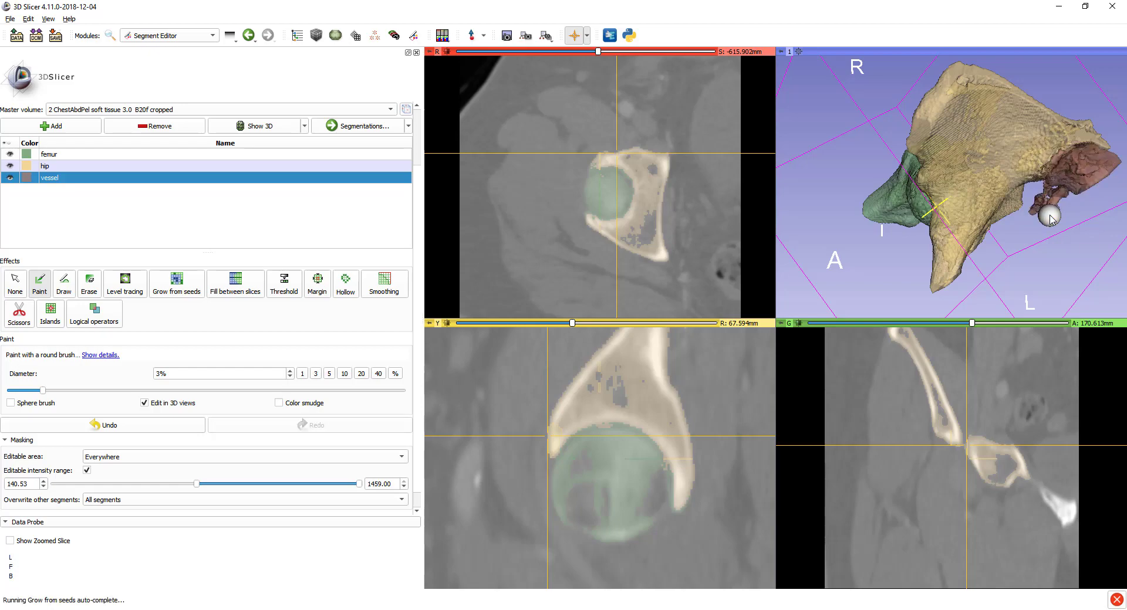
{"action": "mouse_move", "coordinate": [1050, 218]}
{"action": "left_mouse_down"}
{"action": "mouse_move", "coordinate": [872, 173]}
{"action": "mouse_move", "coordinate": [871, 156]}
{"action": "left_mouse_up"}
{"action": "scroll", "coordinate": [904, 147], "scroll_direction": "up", "scroll_amount": 2}
{"action": "scroll", "coordinate": [892, 170], "scroll_direction": "up", "scroll_amount": 2}
{"action": "scroll", "coordinate": [880, 194], "scroll_direction": "up", "scroll_amount": 3}
{"action": "scroll", "coordinate": [865, 228], "scroll_direction": "up", "scroll_amount": 2}
{"action": "mouse_move", "coordinate": [865, 227]}
{"action": "left_mouse_down"}
{"action": "mouse_move", "coordinate": [939, 223]}
{"action": "mouse_move", "coordinate": [890, 196]}
{"action": "mouse_move", "coordinate": [869, 211]}
{"action": "left_mouse_up"}
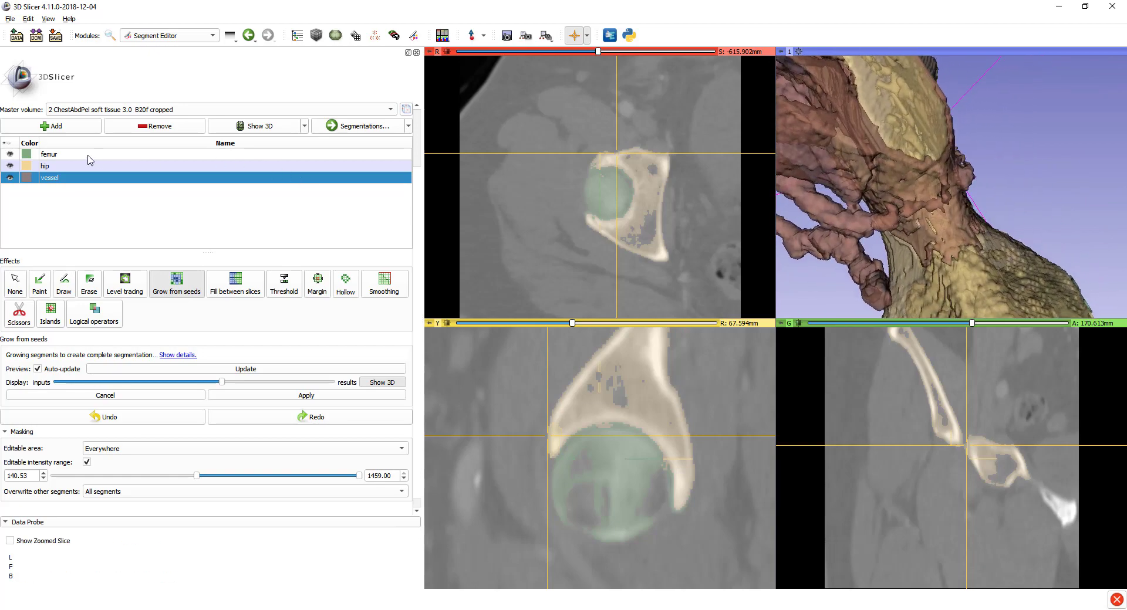
Step: Paint a trial hip seed on the 3D bone surface, undo it, then seed the left vessel branch
{"action": "left_click", "coordinate": [51, 167]}
{"action": "left_click", "coordinate": [39, 281]}
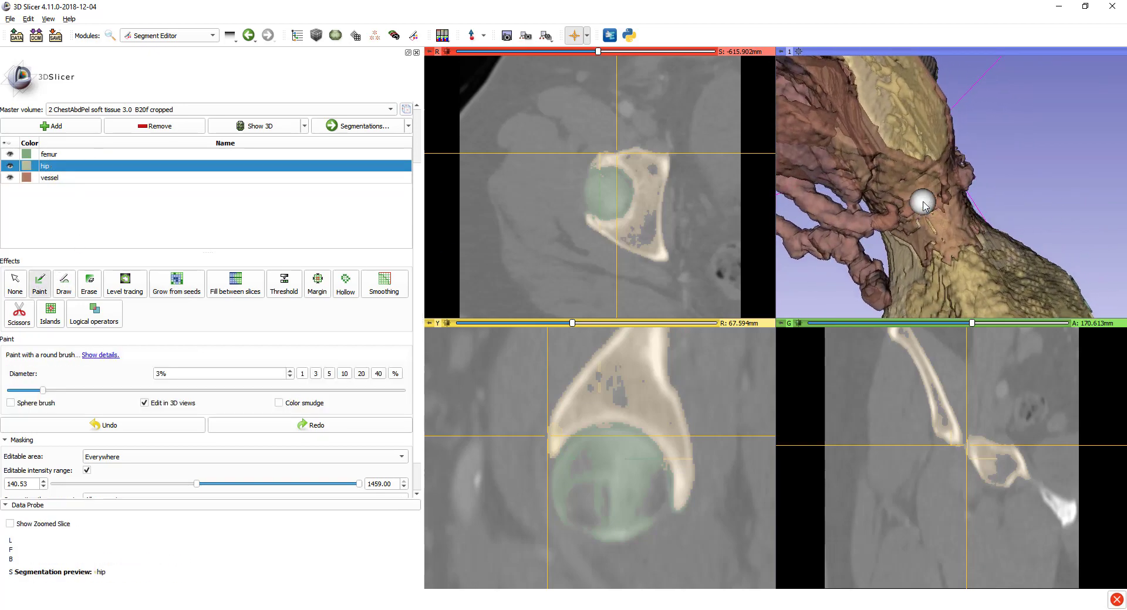
{"action": "left_click", "coordinate": [856, 198]}
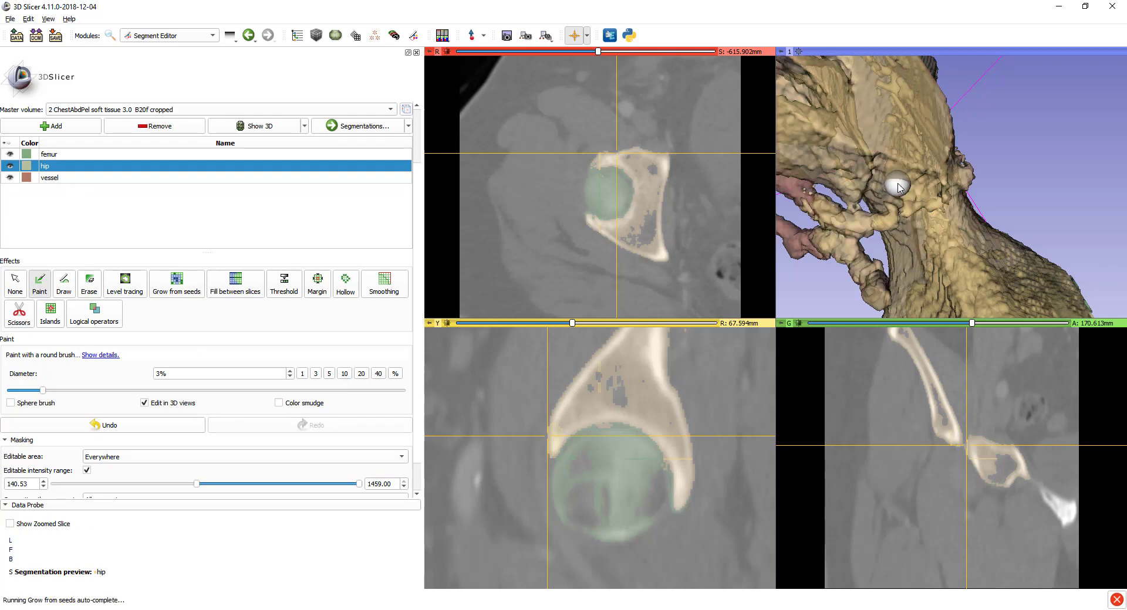
{"action": "key", "text": "ctrl+z"}
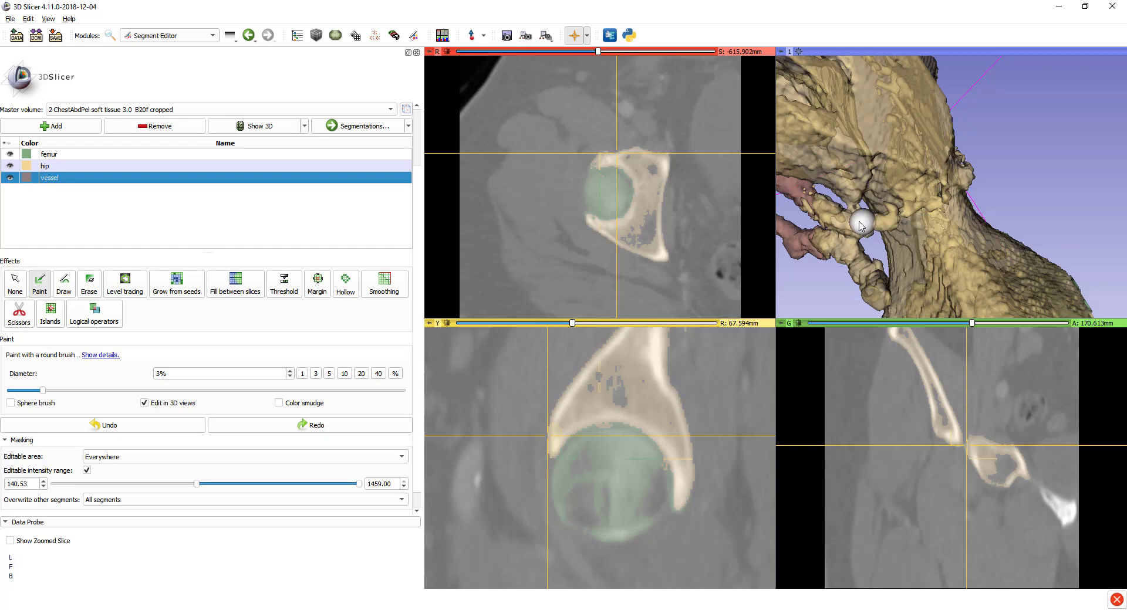
{"action": "left_click", "coordinate": [858, 225]}
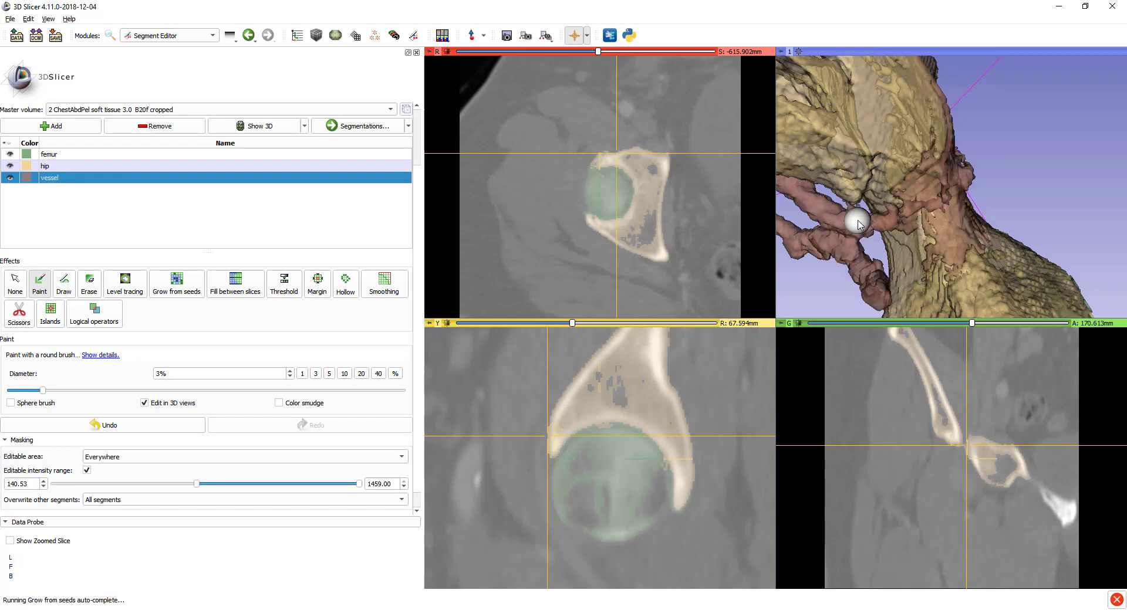
Step: Undo the vessel stroke and repaint the reddish bone patches as hip
{"action": "left_click", "coordinate": [255, 166]}
{"action": "key", "text": "ctrl+z"}
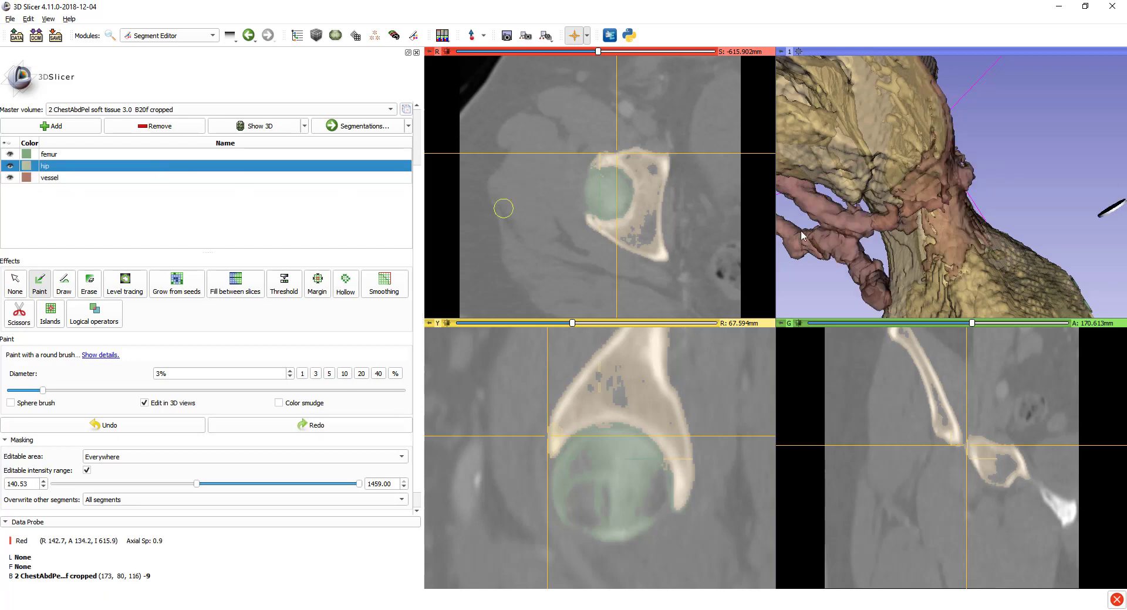
{"action": "left_click_drag", "start_coordinate": [939, 221], "coordinate": [986, 257]}
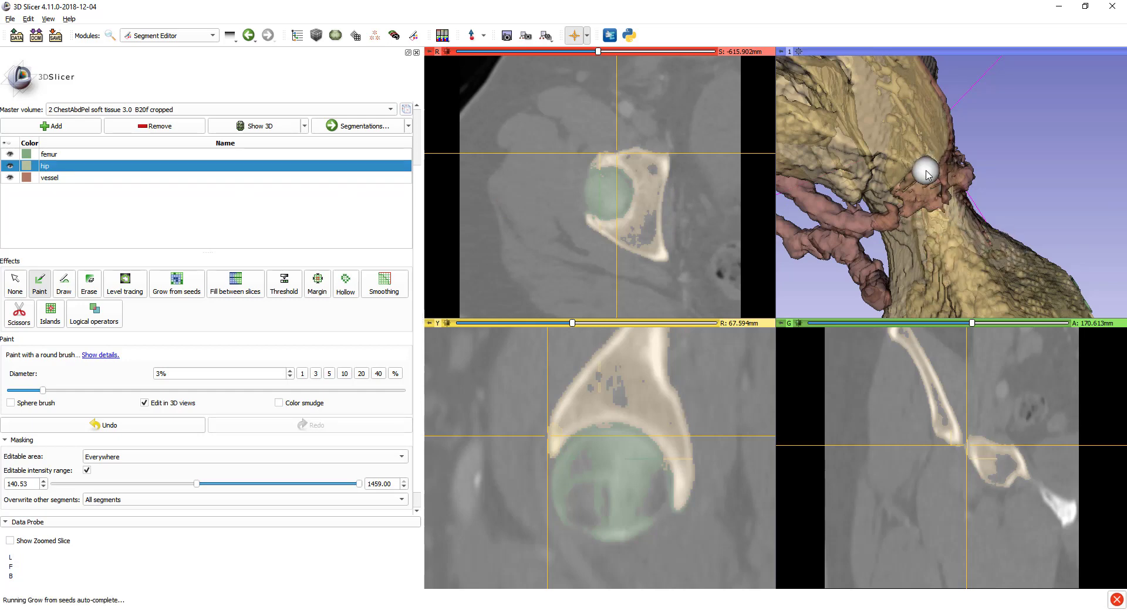
{"action": "left_click_drag", "start_coordinate": [921, 173], "coordinate": [889, 156]}
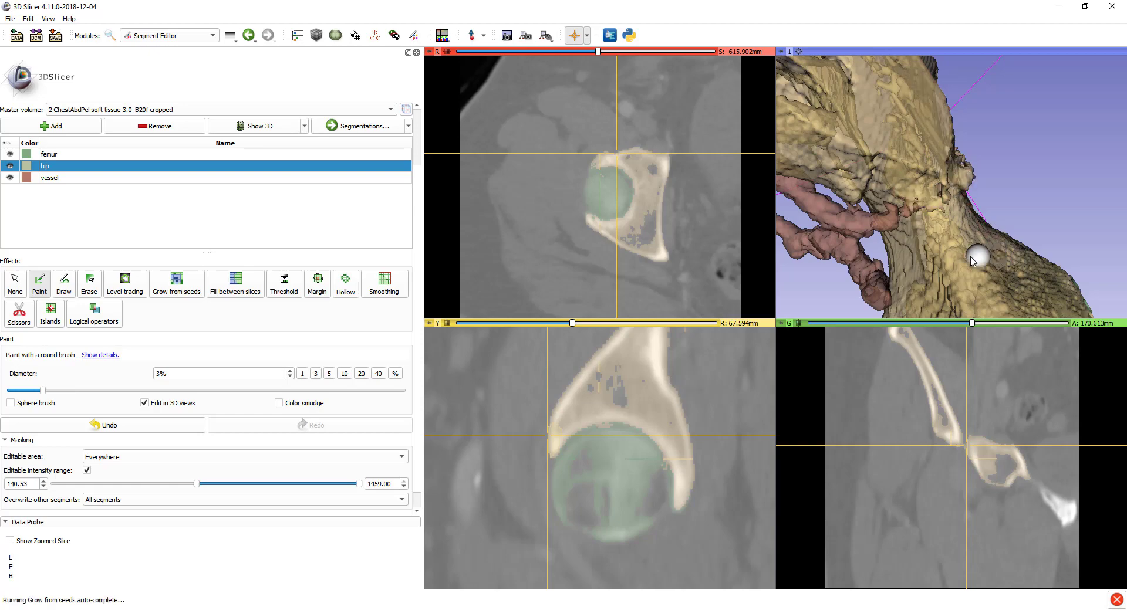
{"action": "mouse_move", "coordinate": [947, 240]}
{"action": "left_mouse_down"}
{"action": "mouse_move", "coordinate": [896, 233]}
{"action": "mouse_move", "coordinate": [906, 183]}
{"action": "mouse_move", "coordinate": [1033, 238]}
{"action": "mouse_move", "coordinate": [890, 194]}
{"action": "mouse_move", "coordinate": [1027, 203]}
{"action": "left_mouse_up"}
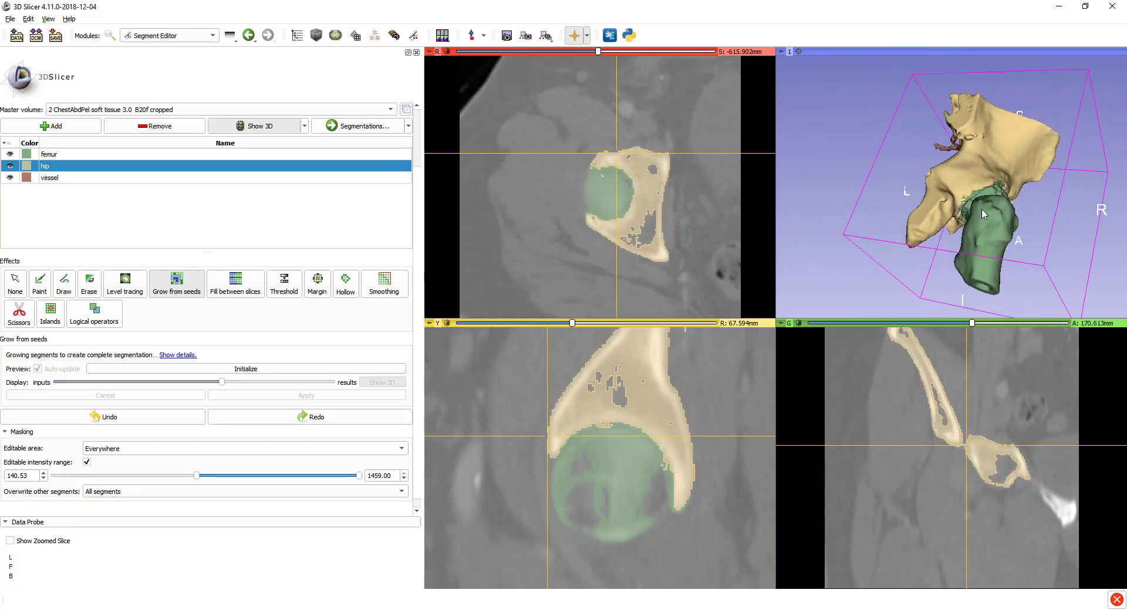
Step: Zoom the 3D view in on the applied femur, hip and vessel surfaces
{"action": "scroll", "coordinate": [934, 204], "scroll_direction": "up", "scroll_amount": 5}
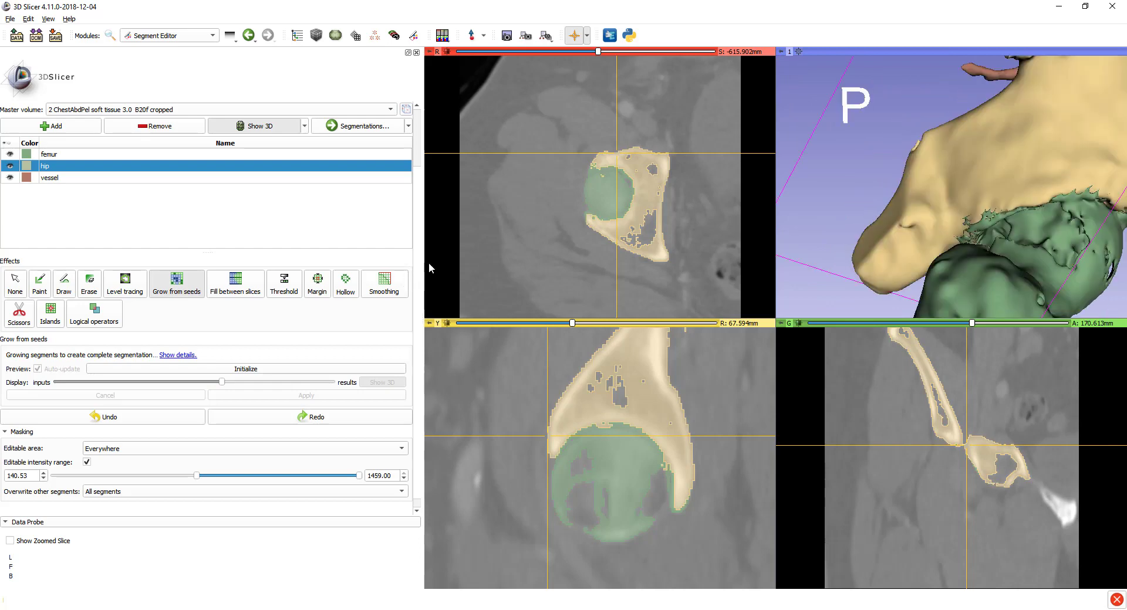
Step: Apply joint smoothing with factor 0.29 and orbit the 3D view to check the surfaces
{"action": "left_click", "coordinate": [384, 283]}
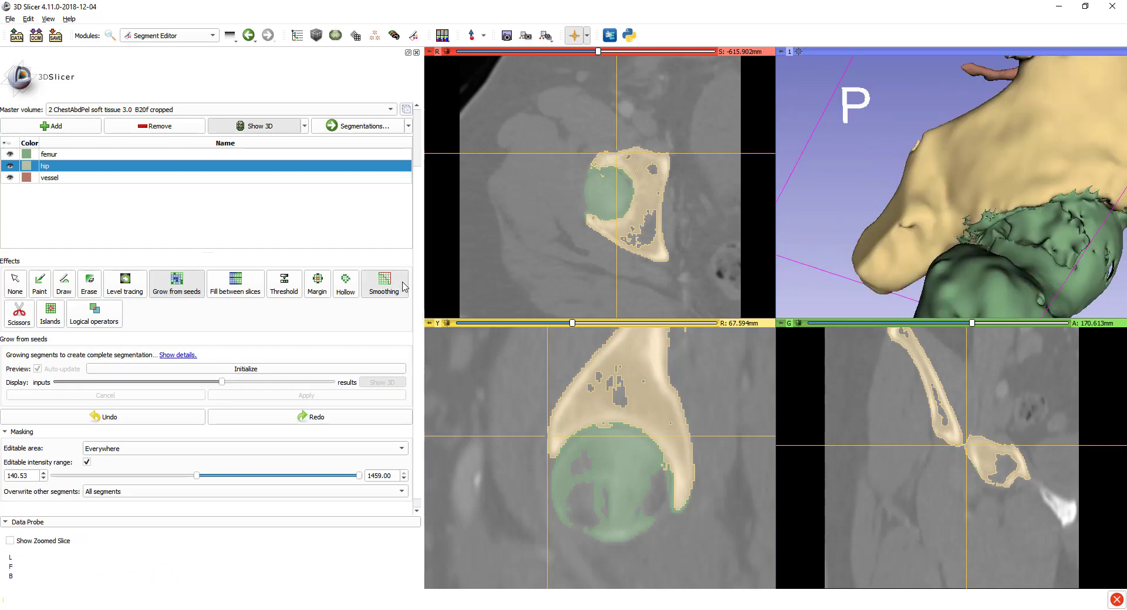
{"action": "left_click", "coordinate": [117, 371]}
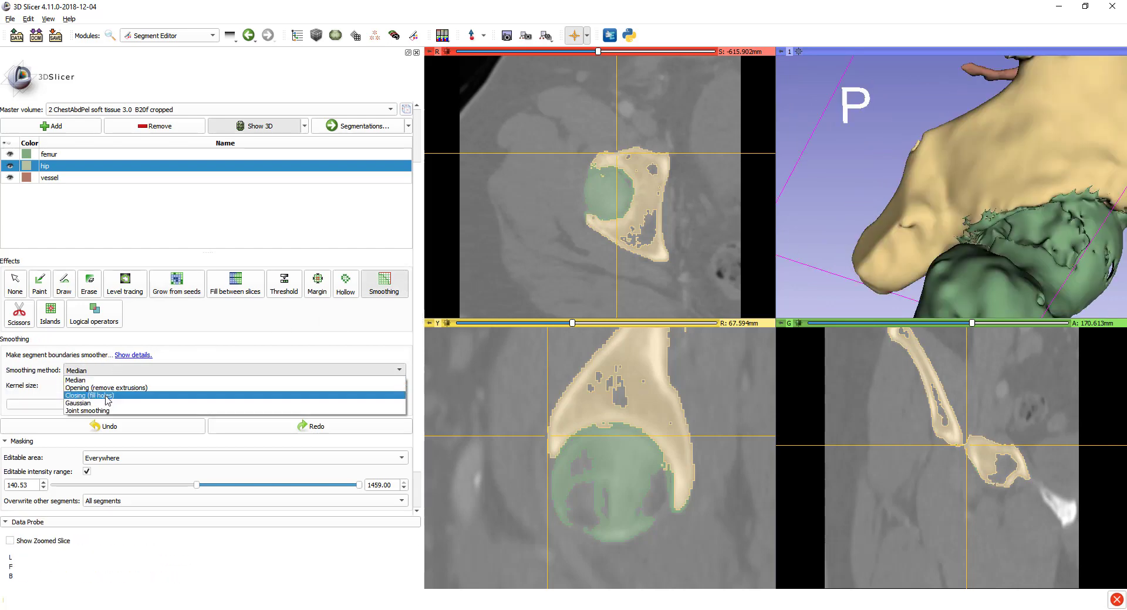
{"action": "left_click", "coordinate": [232, 415]}
{"action": "left_click_drag", "start_coordinate": [217, 390], "coordinate": [154, 393]}
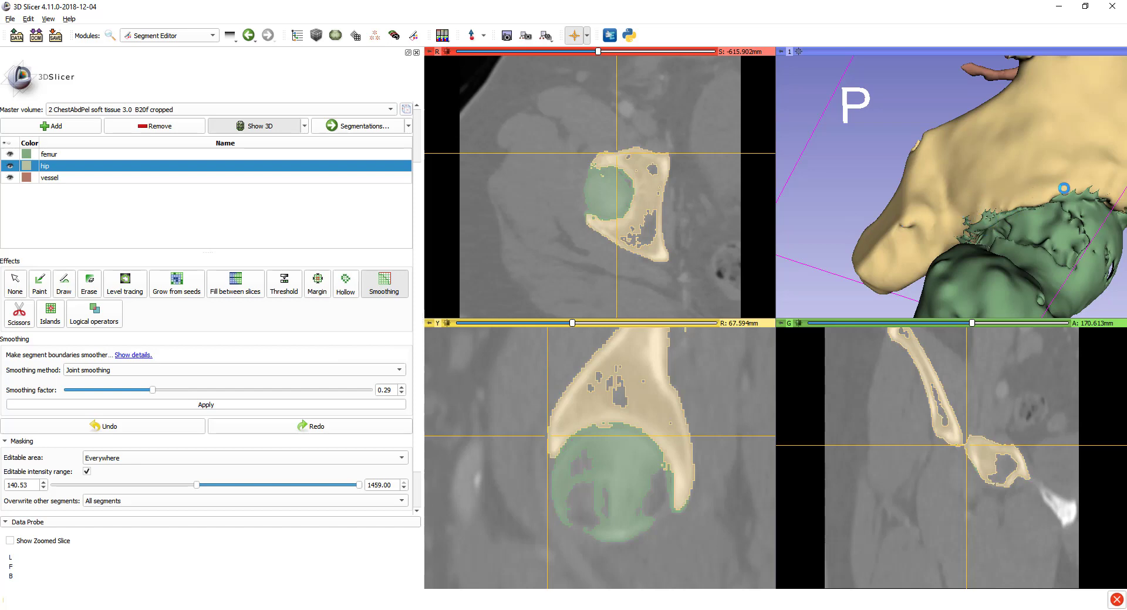
{"action": "left_click_drag", "start_coordinate": [942, 210], "coordinate": [973, 224]}
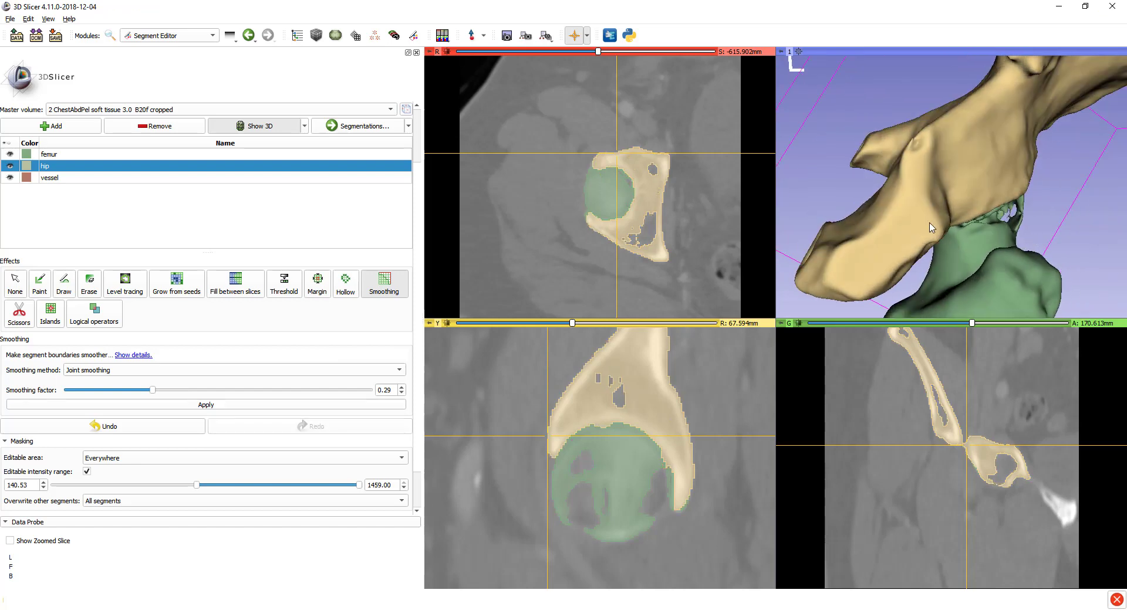
{"action": "scroll", "coordinate": [926, 177], "scroll_direction": "down", "scroll_amount": 5}
{"action": "mouse_move", "coordinate": [925, 176]}
{"action": "left_mouse_down"}
{"action": "mouse_move", "coordinate": [1061, 209]}
{"action": "mouse_move", "coordinate": [697, 160]}
{"action": "left_mouse_up"}
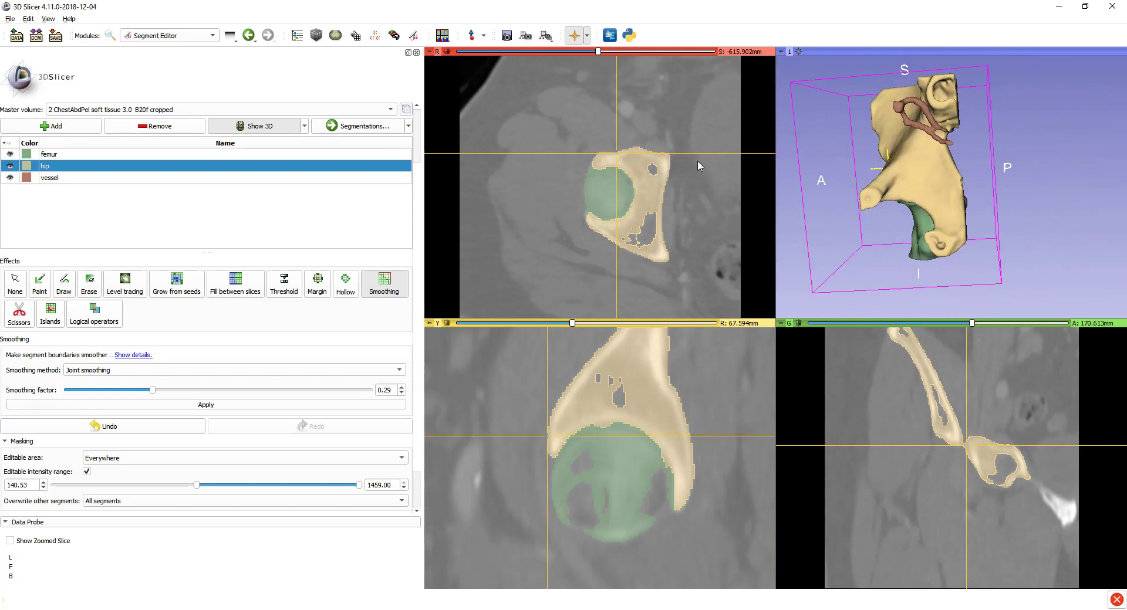
Step: Switch back to Grow from seeds with the Editable area kept at Everywhere
{"action": "left_click", "coordinate": [188, 288]}
{"action": "scroll", "coordinate": [50, 441], "scroll_direction": "down", "scroll_amount": 1}
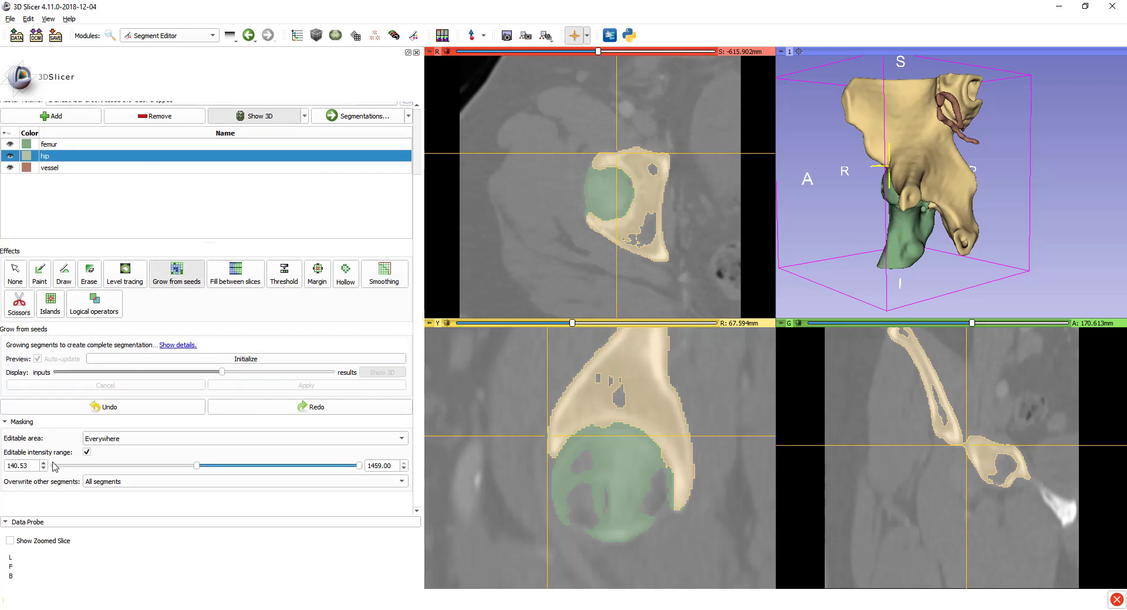
{"action": "left_click", "coordinate": [132, 441]}
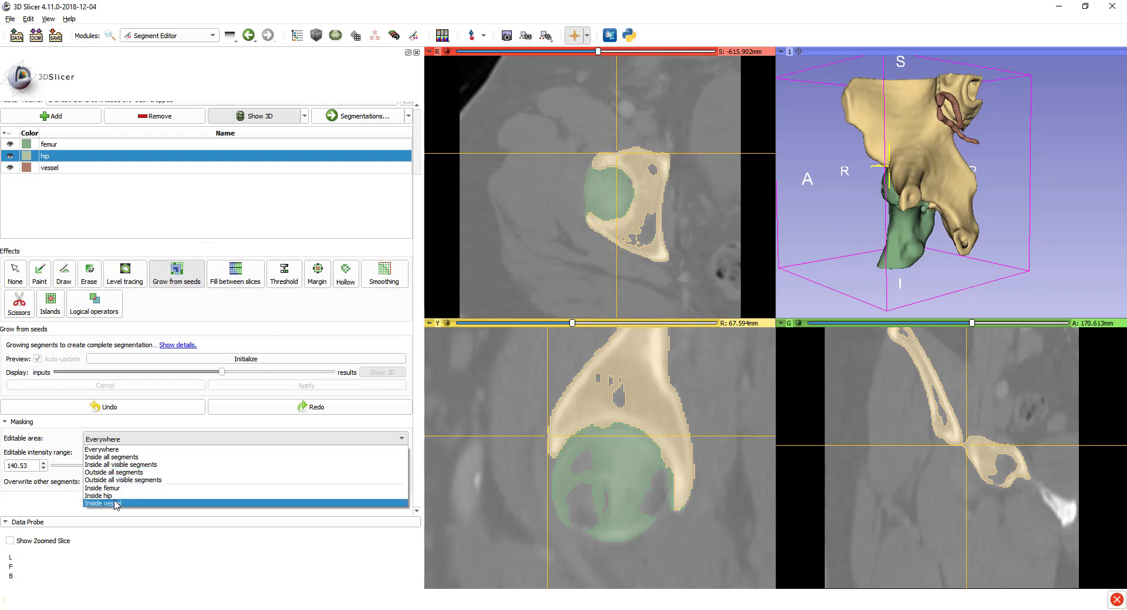
{"action": "left_click", "coordinate": [61, 445]}
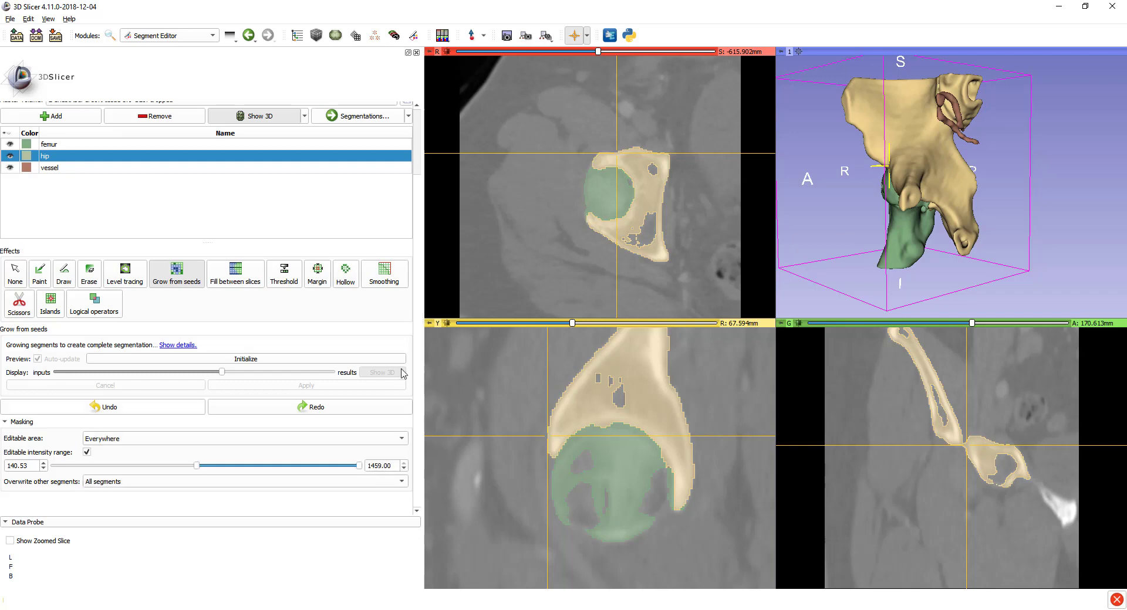
{"action": "mouse_move", "coordinate": [863, 241]}
{"action": "left_mouse_down"}
{"action": "mouse_move", "coordinate": [1020, 245]}
{"action": "mouse_move", "coordinate": [778, 230]}
{"action": "mouse_move", "coordinate": [1019, 247]}
{"action": "mouse_move", "coordinate": [833, 230]}
{"action": "mouse_move", "coordinate": [874, 223]}
{"action": "left_mouse_up"}
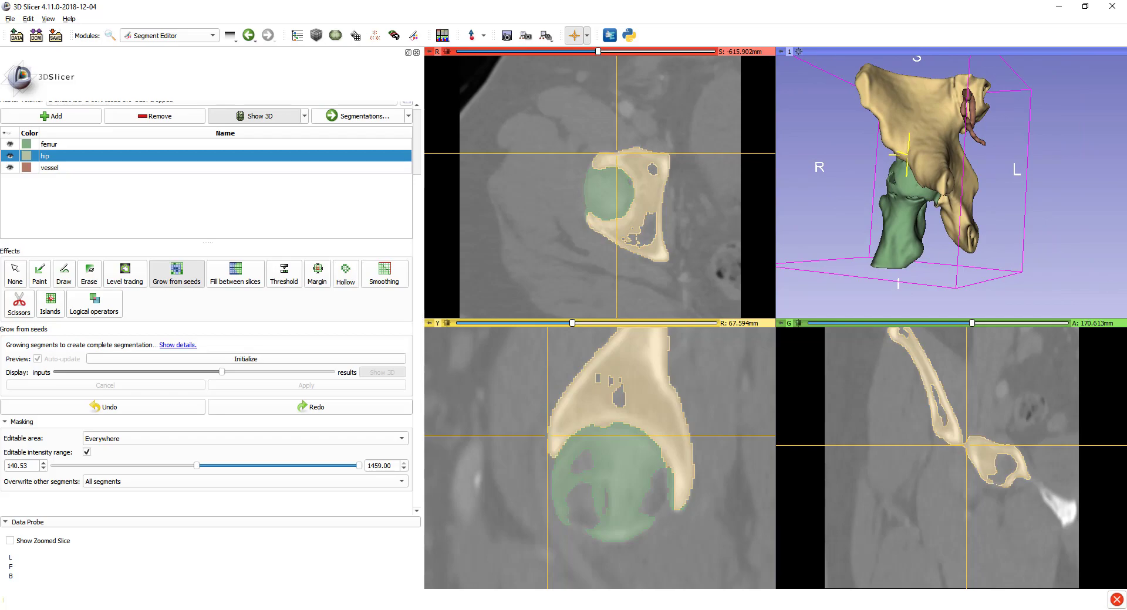